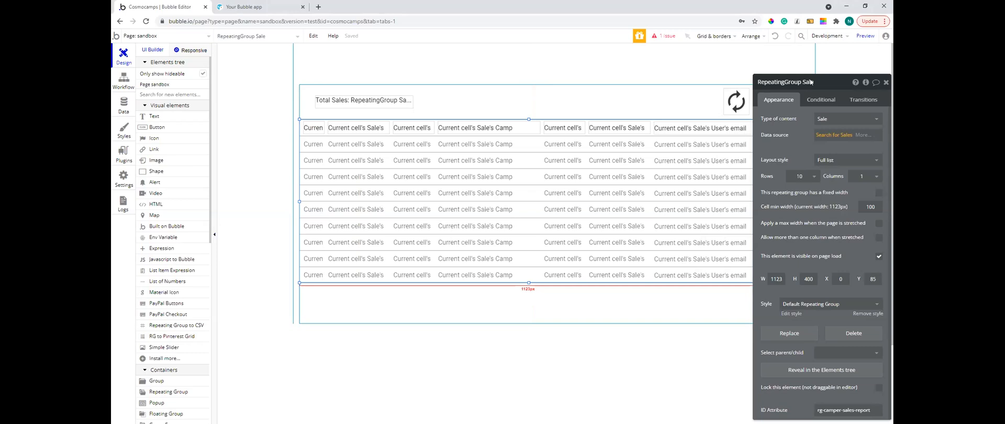
Close the repeating group's properties and reload the sandbox page preview to check the sales list
click(886, 82)
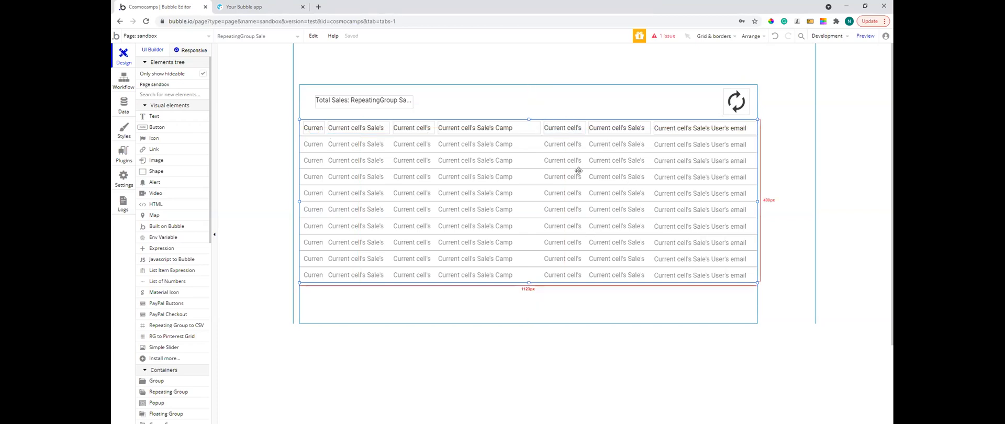
click(262, 7)
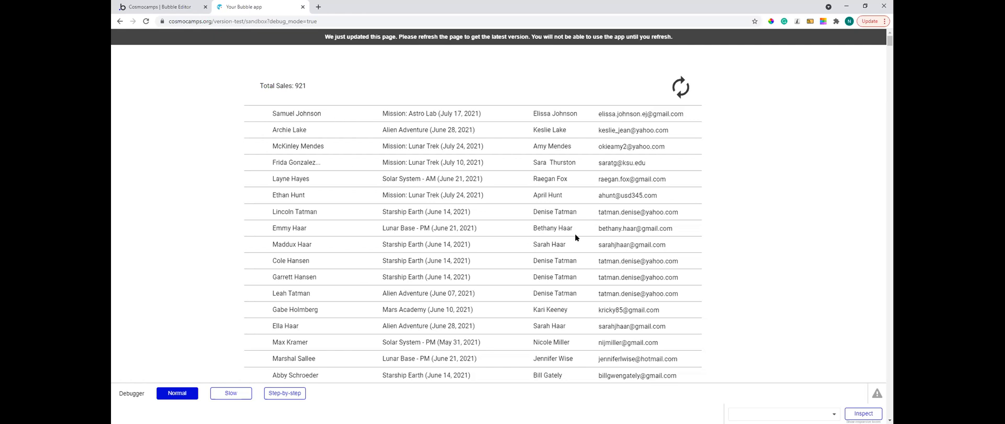
click(366, 39)
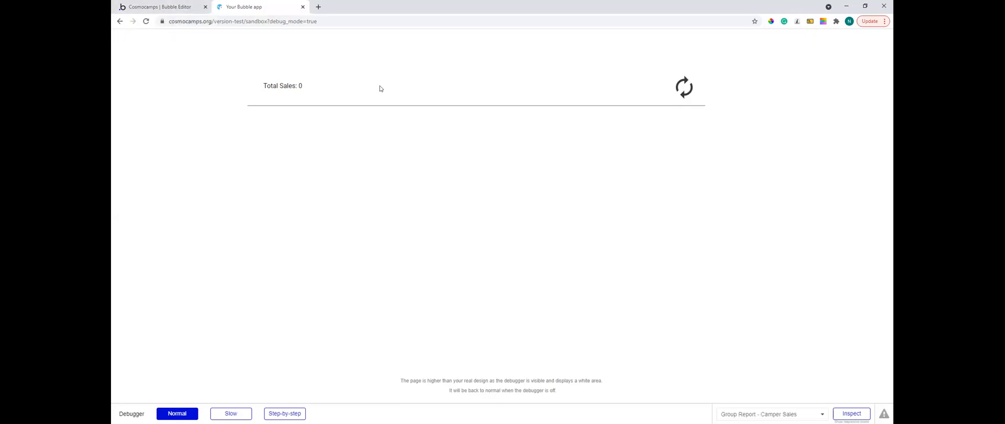
Remove the Report Period constraint from the RepeatingGroup Sale's Search for Sales and reload the page preview
click(157, 7)
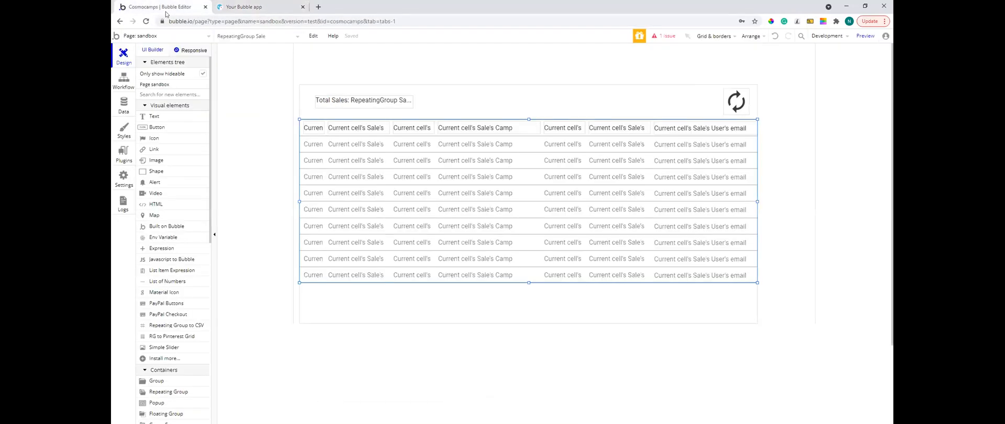
double_click(471, 176)
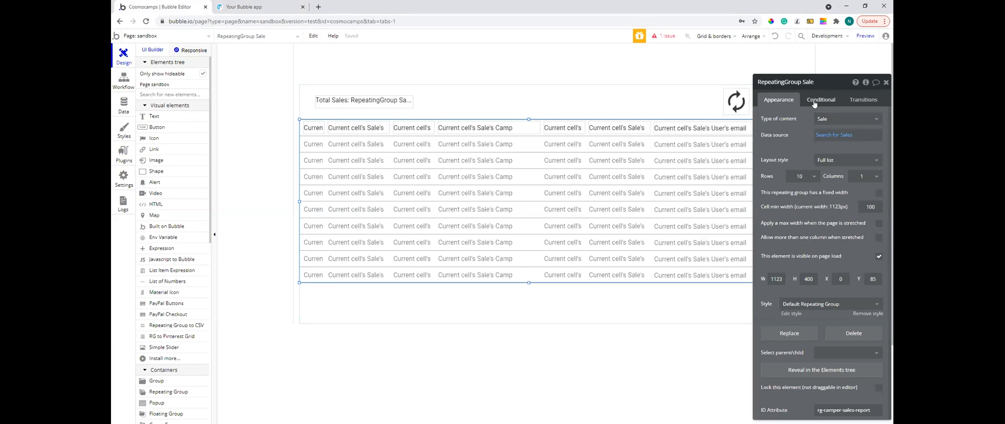
click(833, 135)
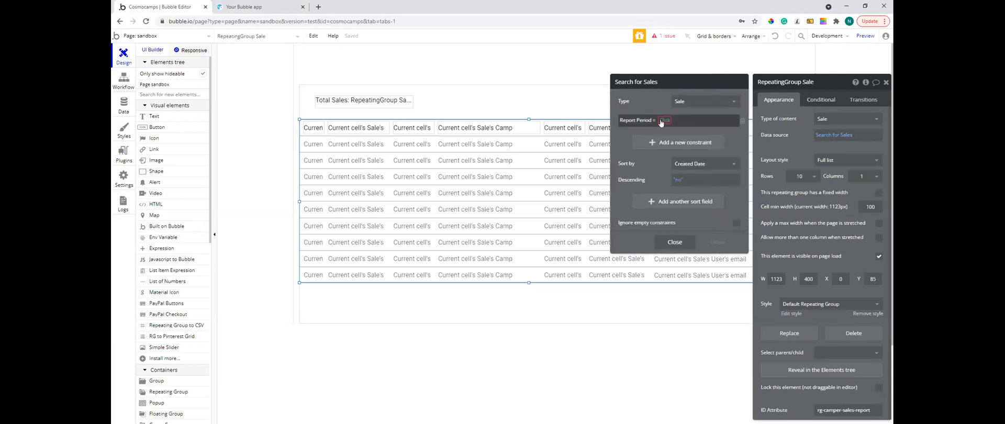
click(742, 121)
click(675, 223)
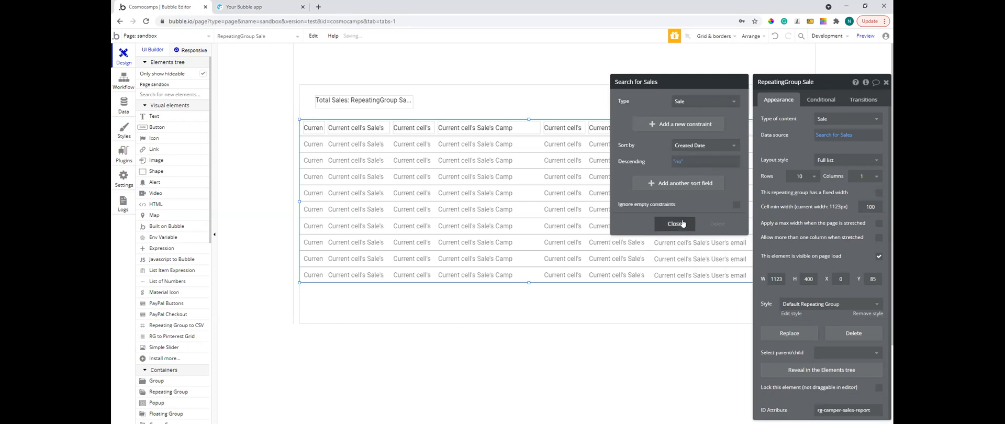
key(ctrl+Tab)
click(423, 40)
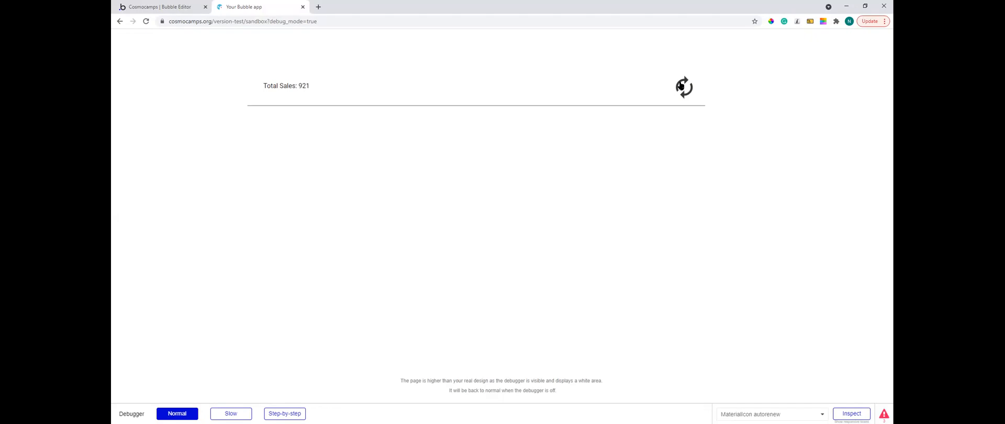
Check the ID attributes of the sale ID, camper name and creation date texts in the repeating group's first row
click(159, 6)
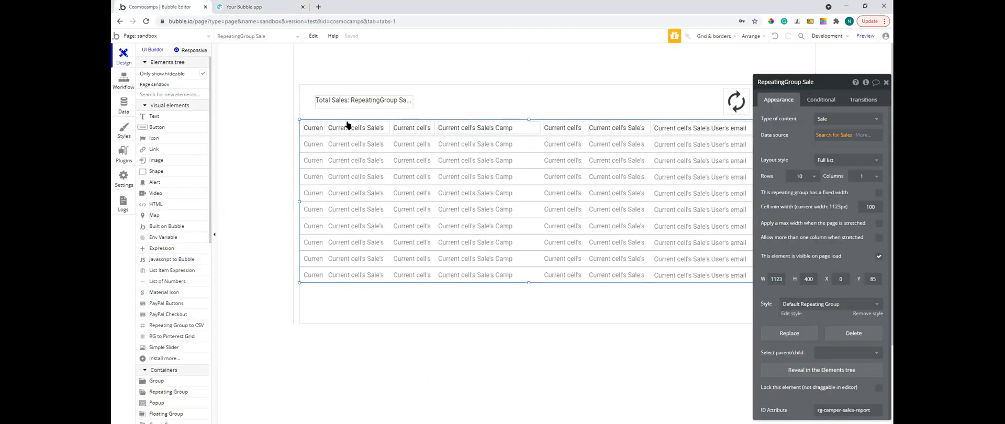
click(313, 127)
scroll(809, 204, down, 3)
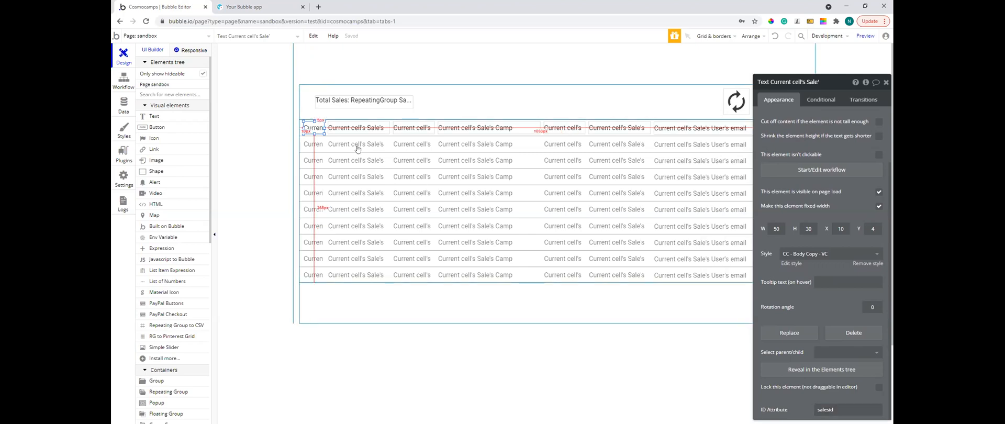
click(350, 131)
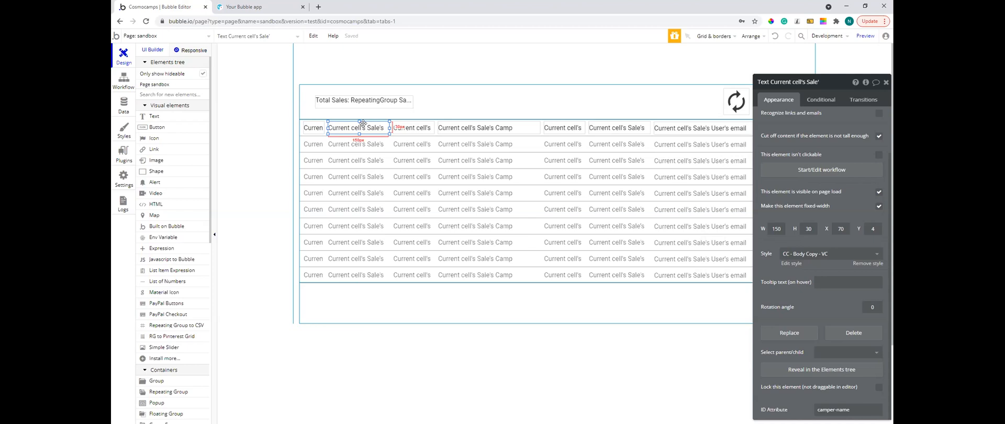
click(412, 126)
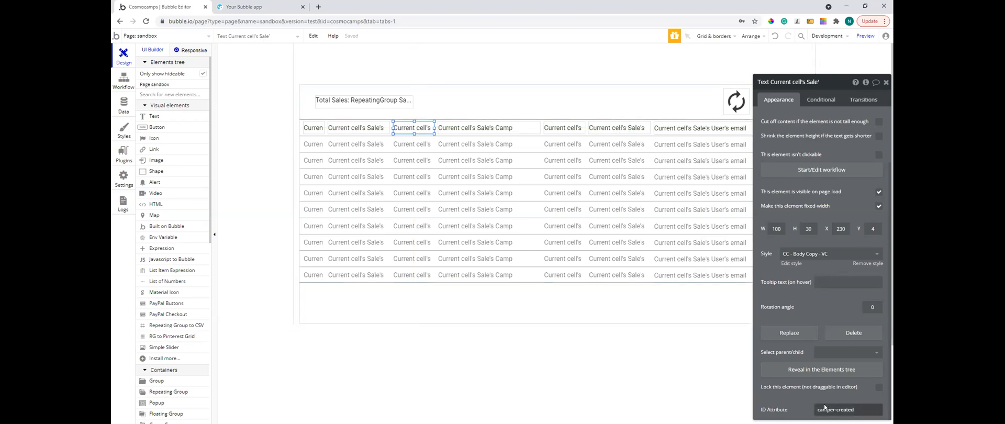
click(452, 123)
Inspect the dynamic data of the camper name, sale ID and camp session texts, and the report period text's ID attribute
click(359, 127)
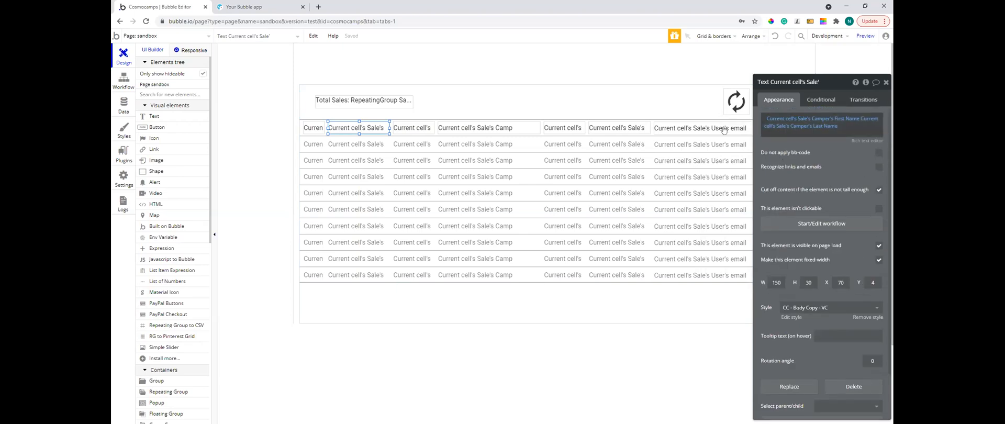
click(308, 128)
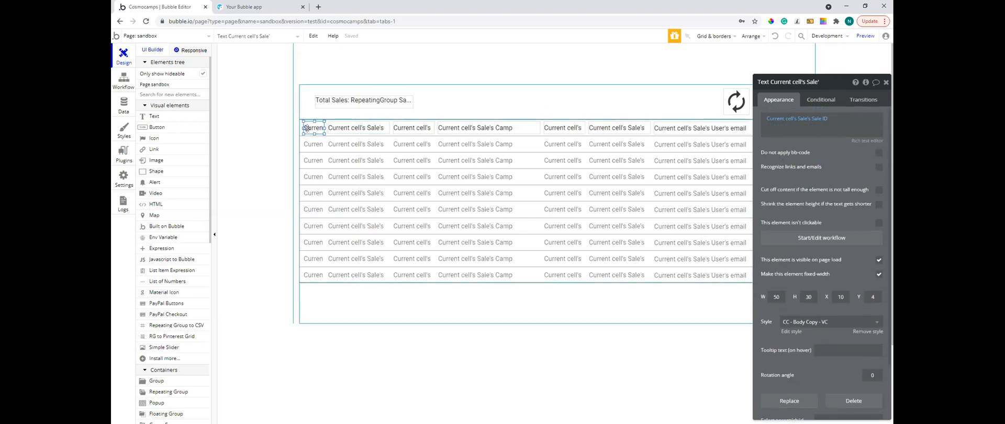
click(339, 129)
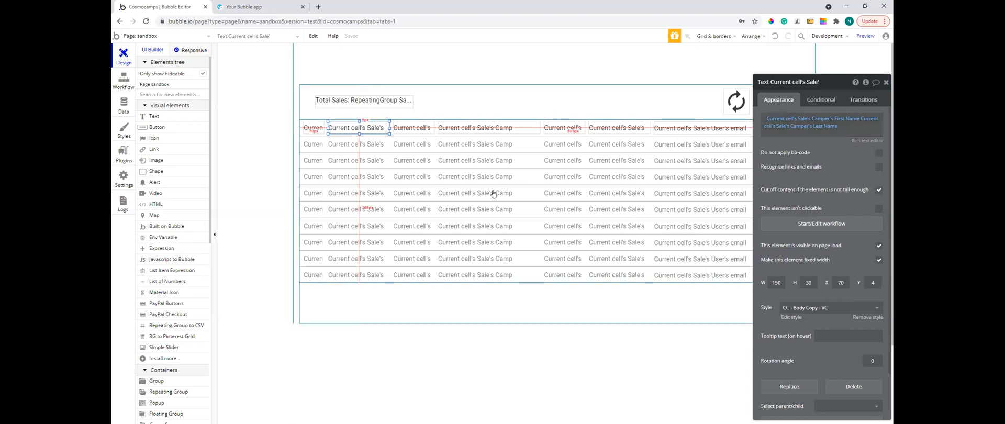
click(468, 129)
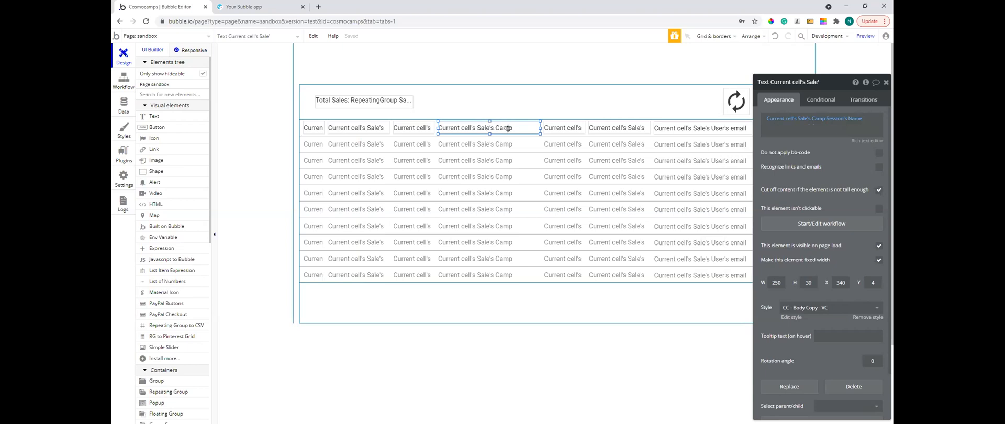
click(562, 128)
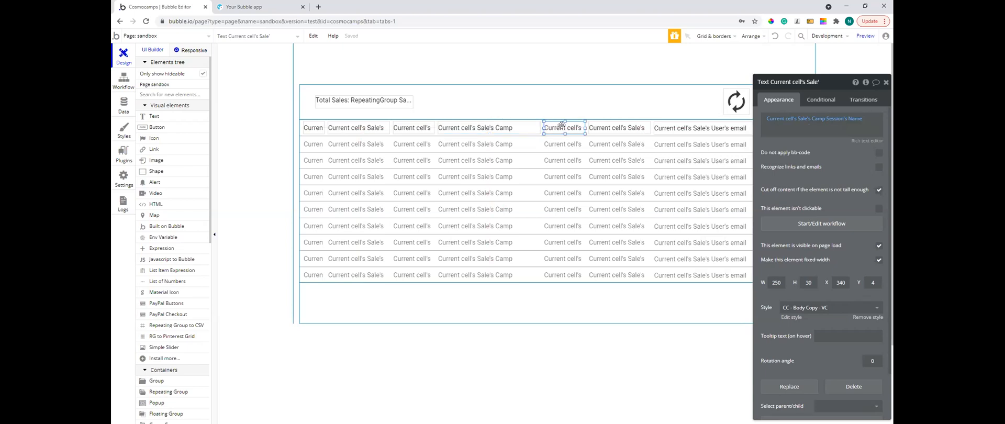
scroll(864, 364, down, 1)
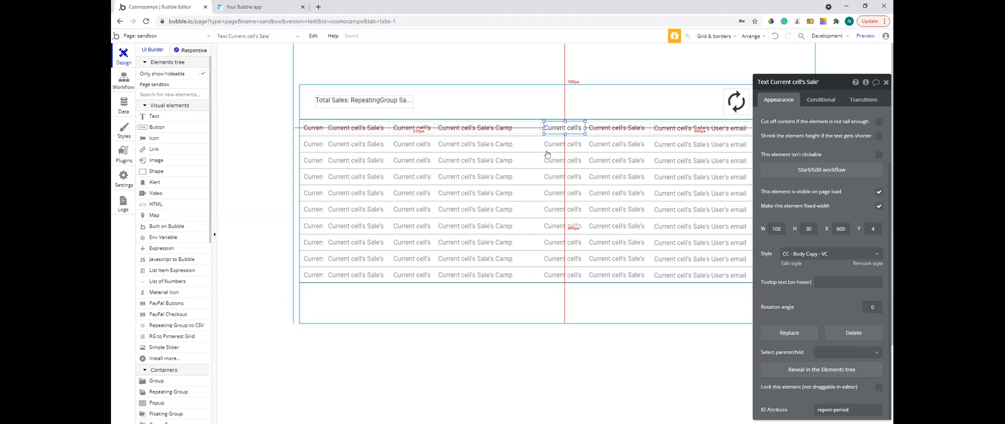
Review the sale ID, creation date and report period texts, and the ID attributes of the user's name and email texts
click(312, 129)
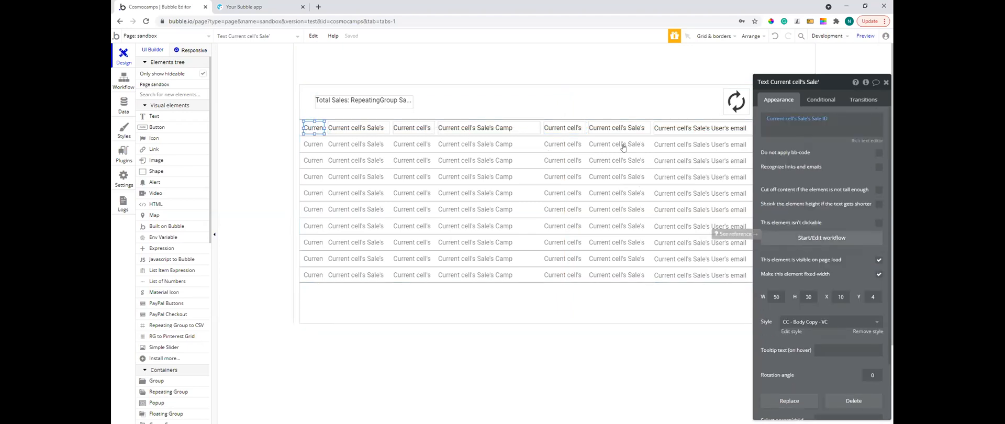
click(415, 127)
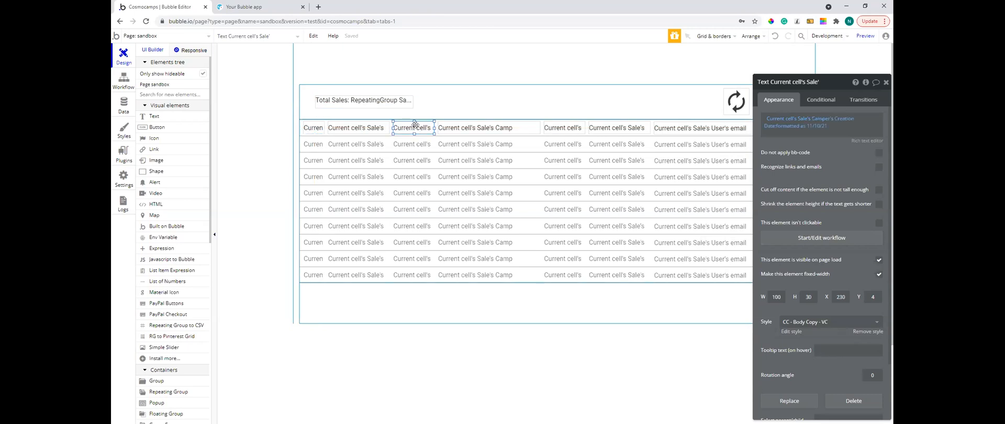
click(560, 124)
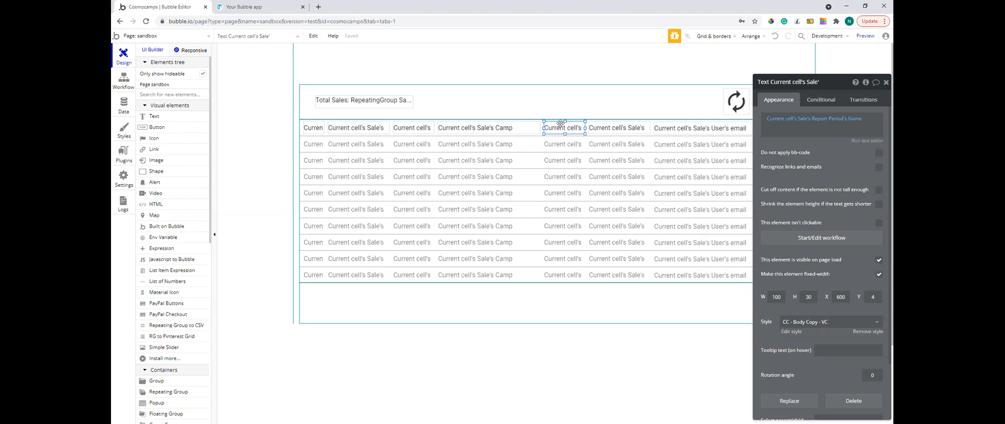
scroll(814, 314, down, 1)
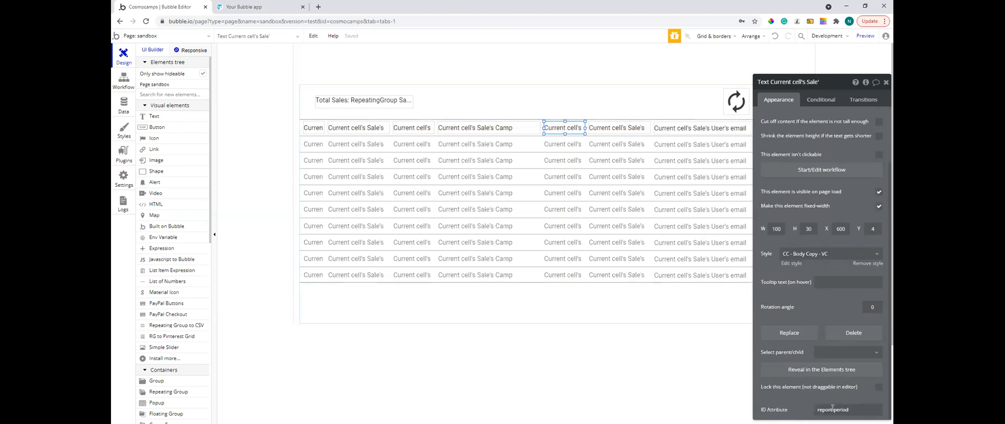
click(616, 127)
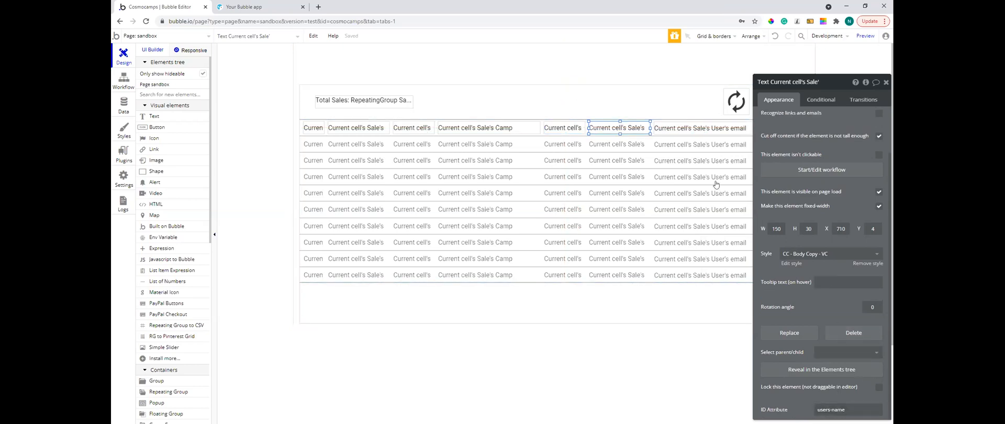
click(672, 130)
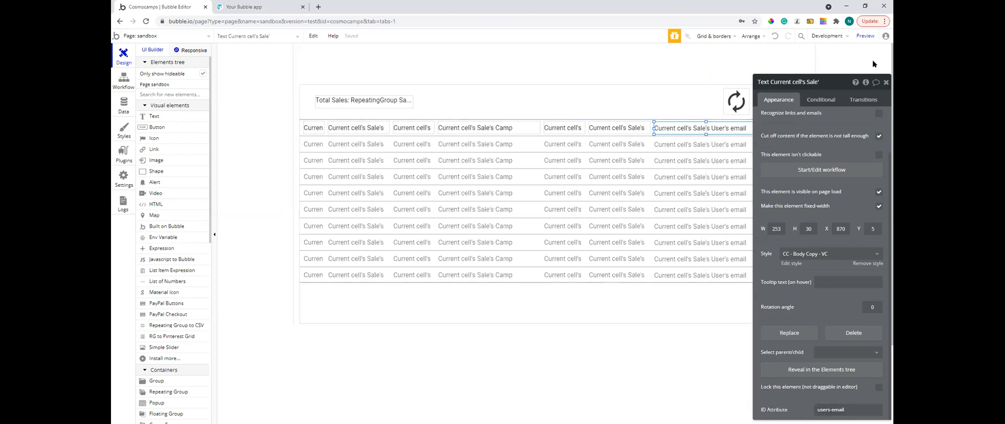
Examine the sale ID text's ID attribute and compare the repeating group's columns with the rows in the page preview
drag(805, 76, 777, 72)
click(313, 128)
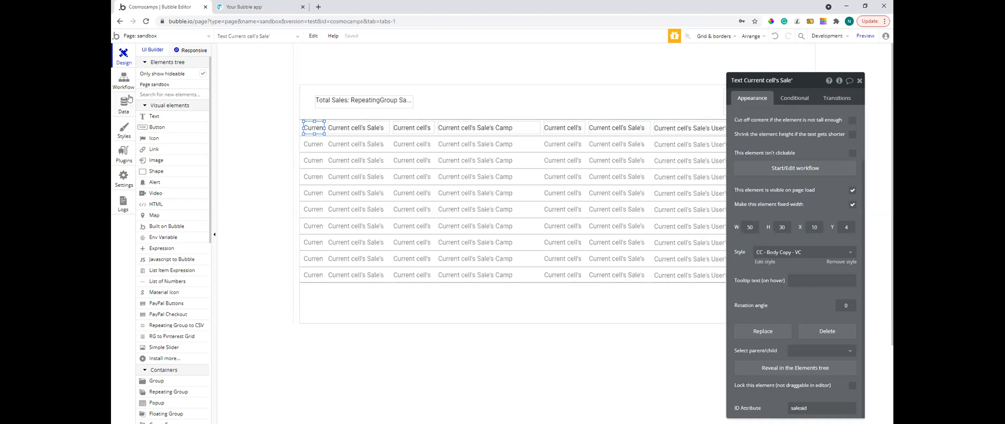
click(794, 407)
double_click(794, 407)
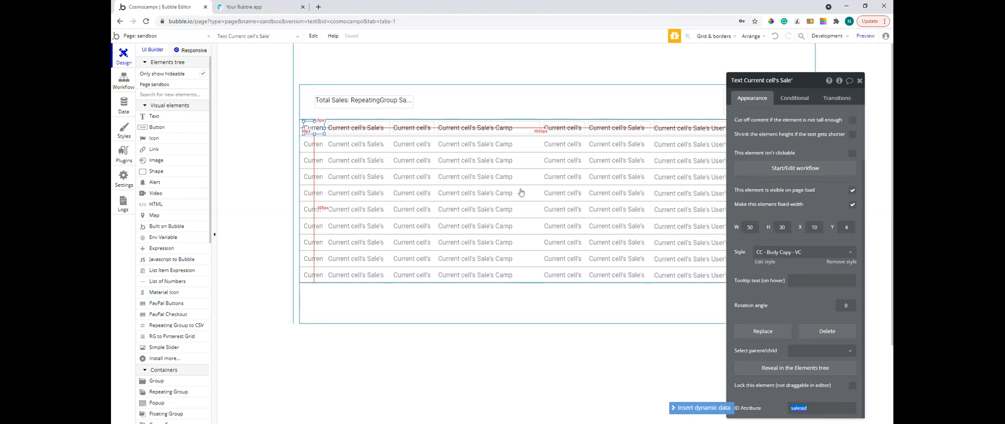
click(268, 6)
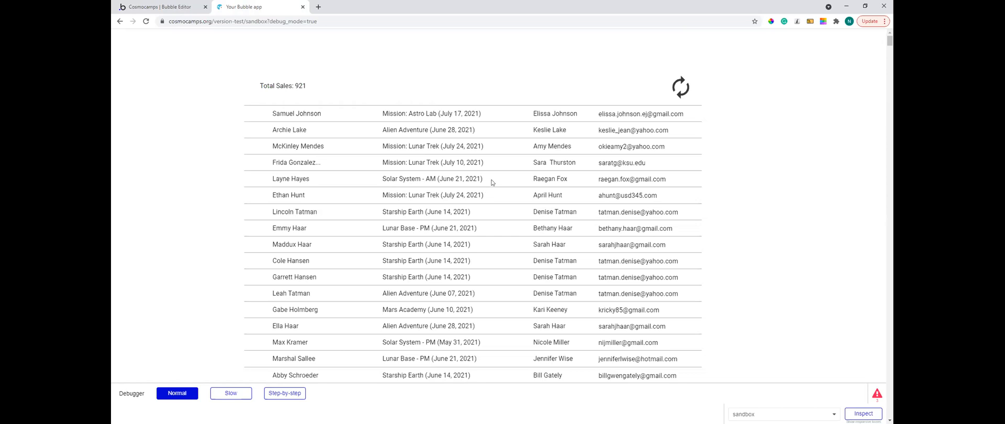
click(148, 6)
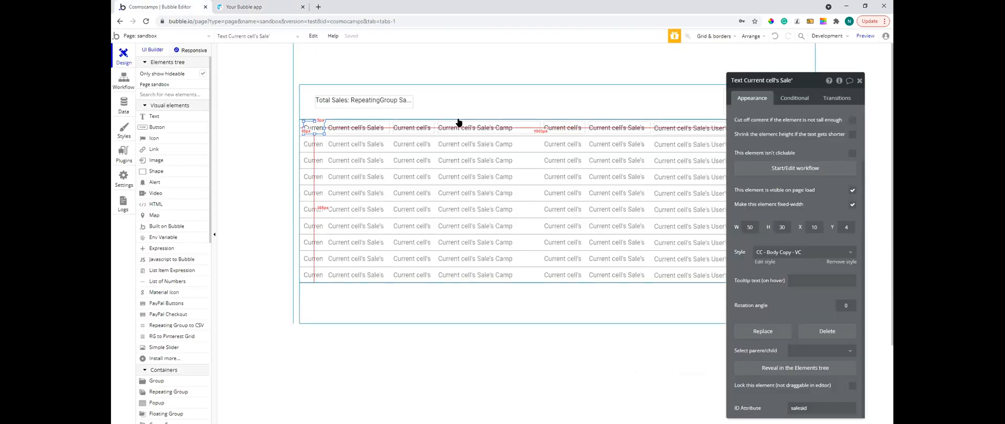
Review the settings of the RepeatingGroup Text to CSV action in the autorenew icon's workflow
click(124, 79)
click(199, 138)
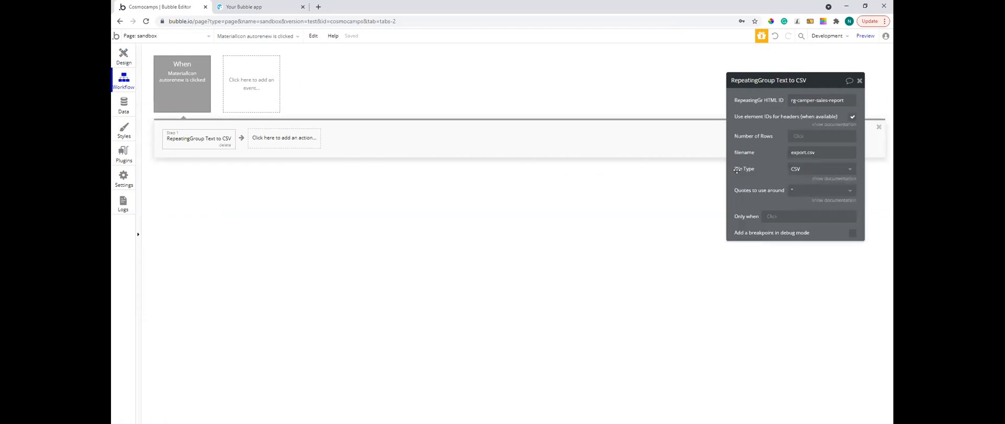
click(286, 3)
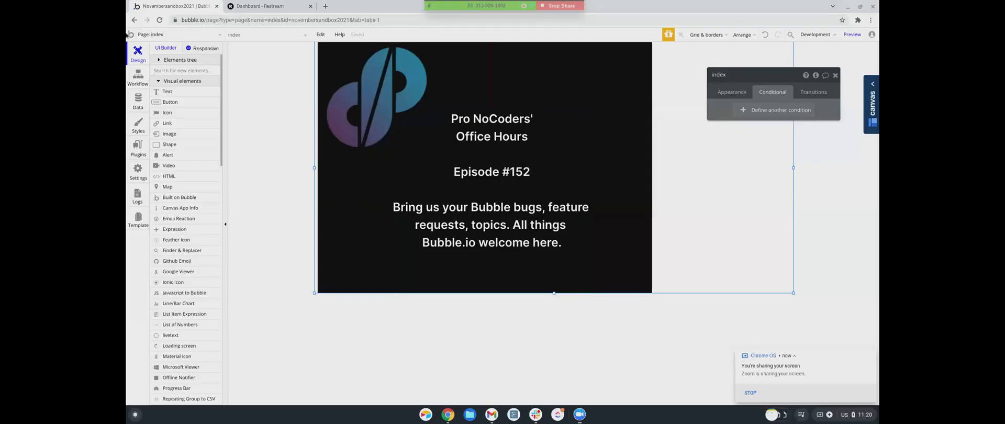
Open the 1t_csv_creator page and rename it repeating_group_csv
click(157, 35)
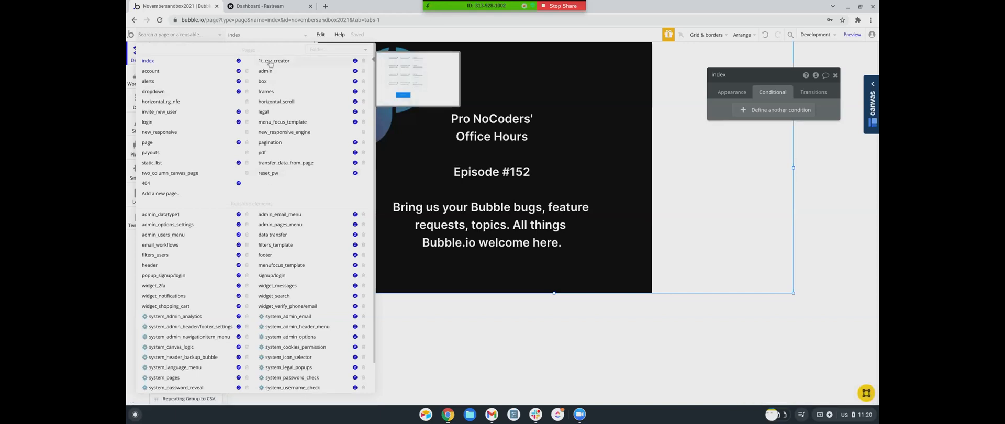
click(270, 64)
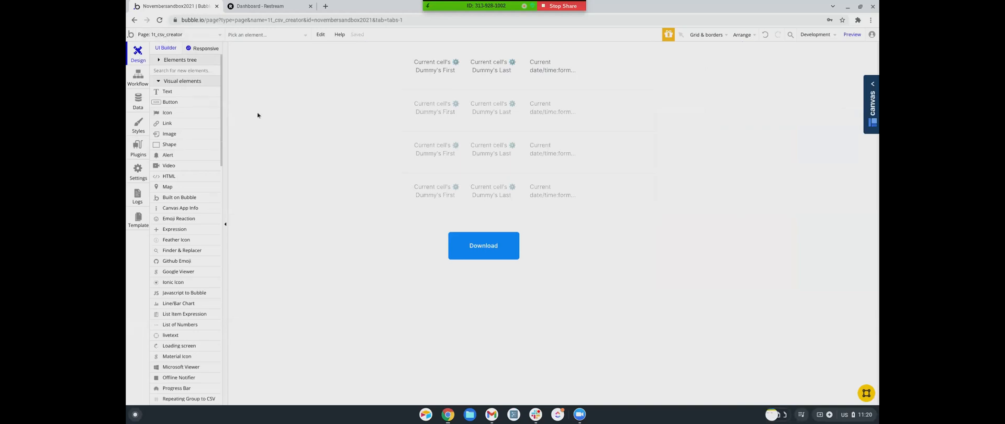
double_click(278, 120)
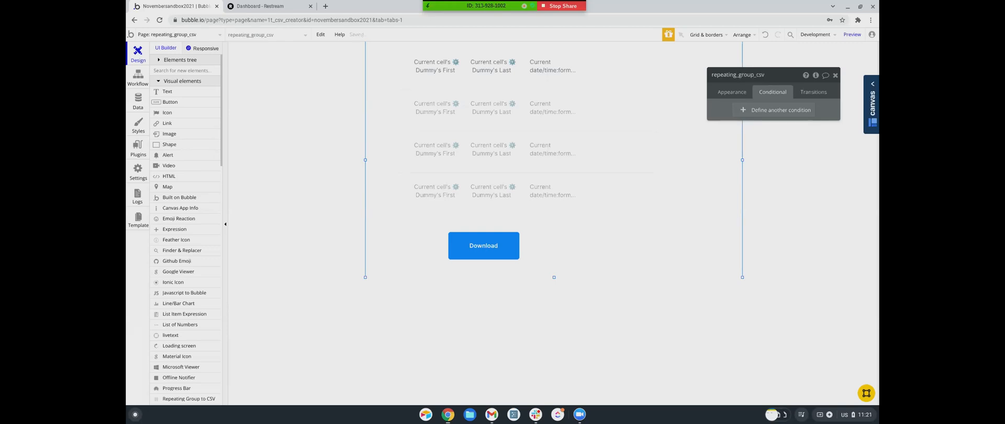
Widen the Dummy repeating group to about 880 px to make room for more columns
click(501, 88)
click(545, 67)
click(651, 131)
drag(656, 132, 741, 131)
Place three copies of the date/time text beside the original in the repeating group's first row
click(556, 71)
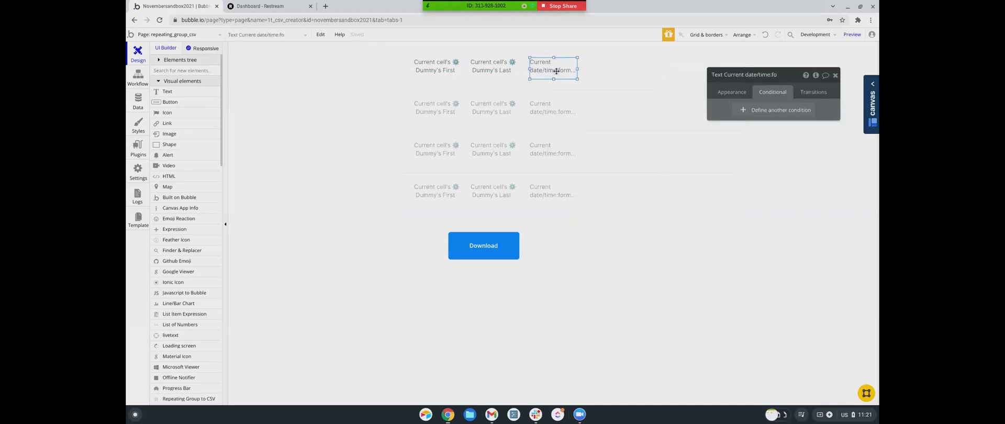
drag(555, 72, 700, 66)
click(675, 148)
drag(570, 214, 572, 232)
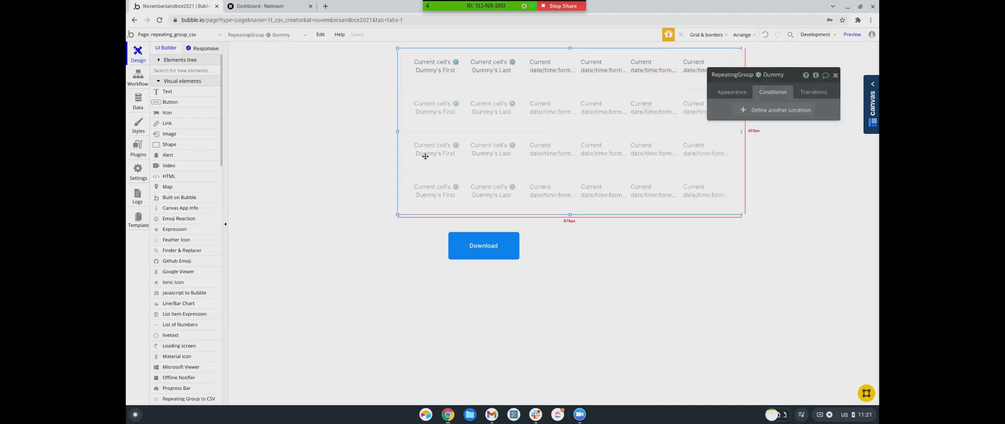
Extend the Dummy repeating group to the page's left edge and place a copy of the First text in the freed space
drag(398, 132, 365, 133)
click(416, 67)
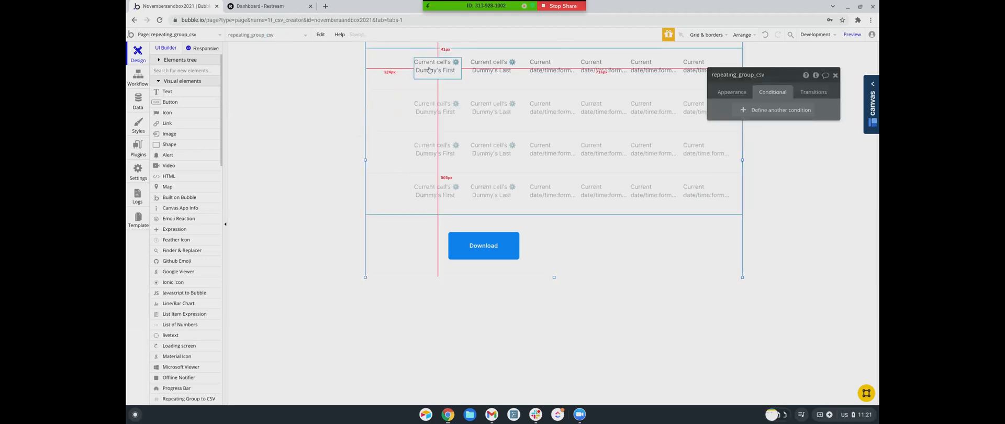
drag(429, 67, 378, 66)
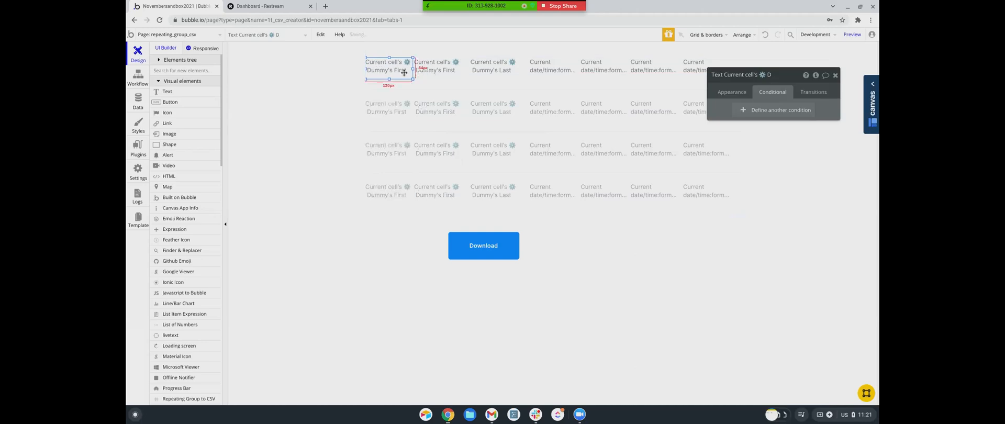
Replace the leftmost text's content with the dynamic expression Current cell's Dummy's Long description
double_click(392, 70)
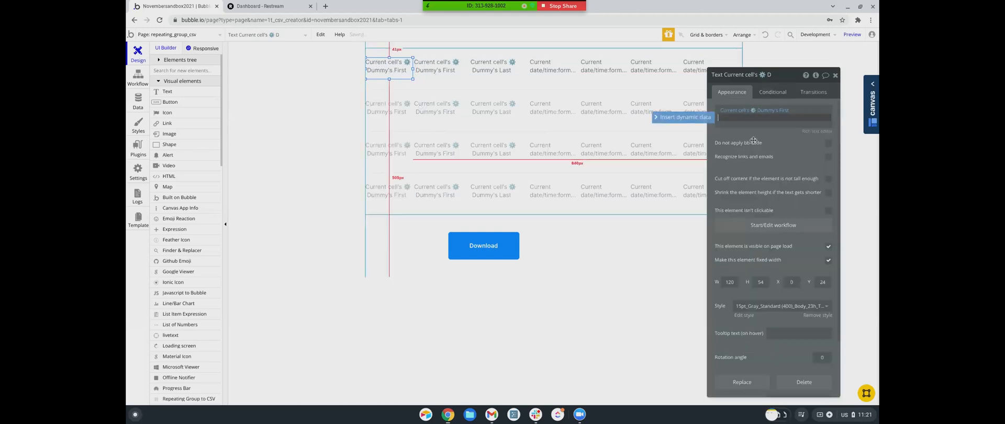
click(779, 111)
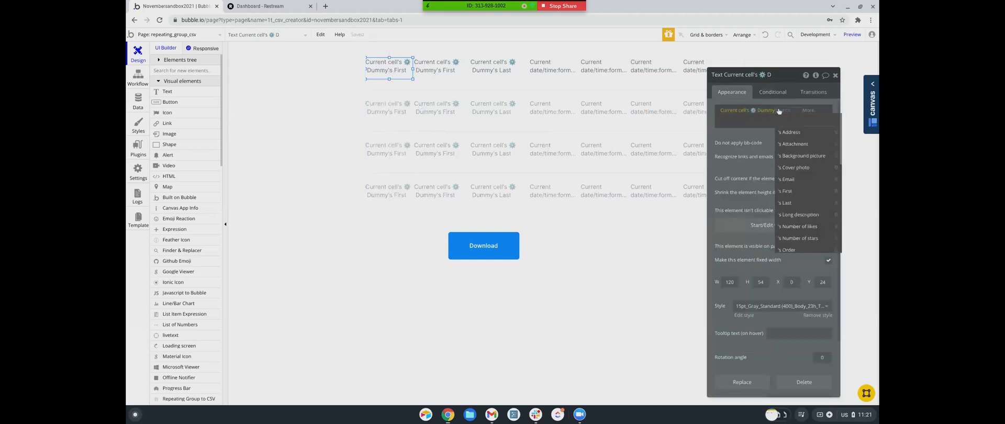
key(BackSpace)
key(BackSpace)
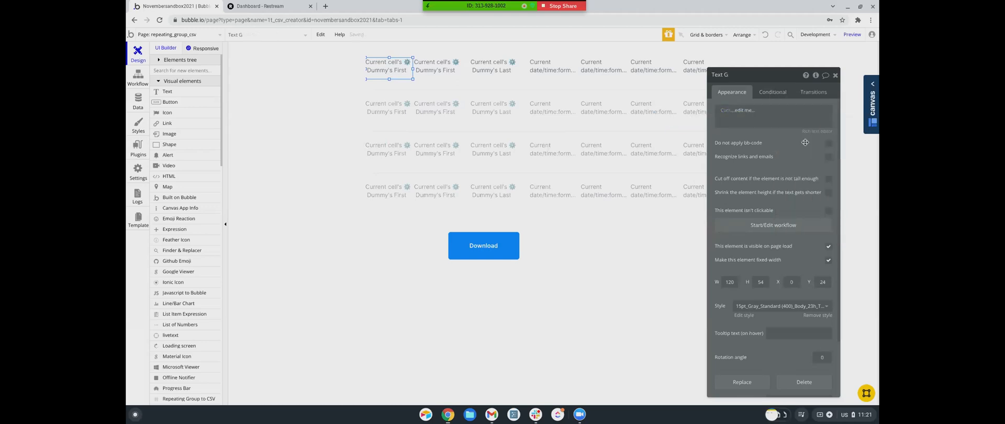
click(772, 123)
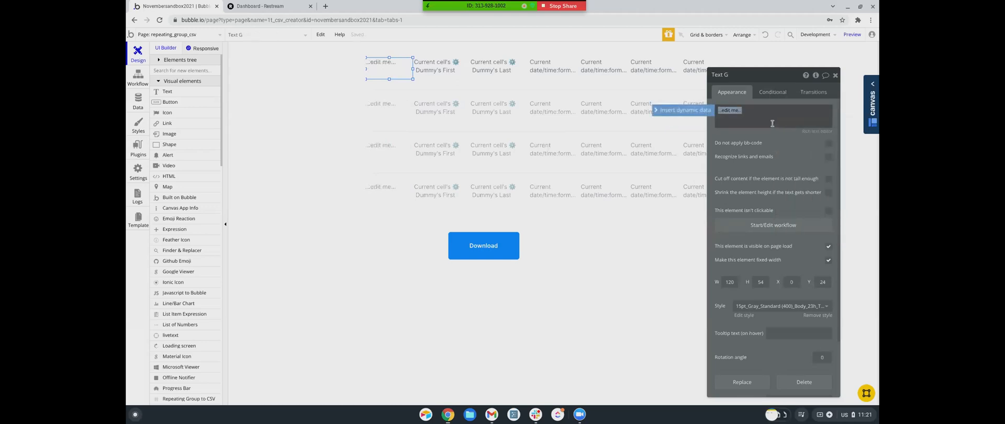
click(683, 110)
click(740, 133)
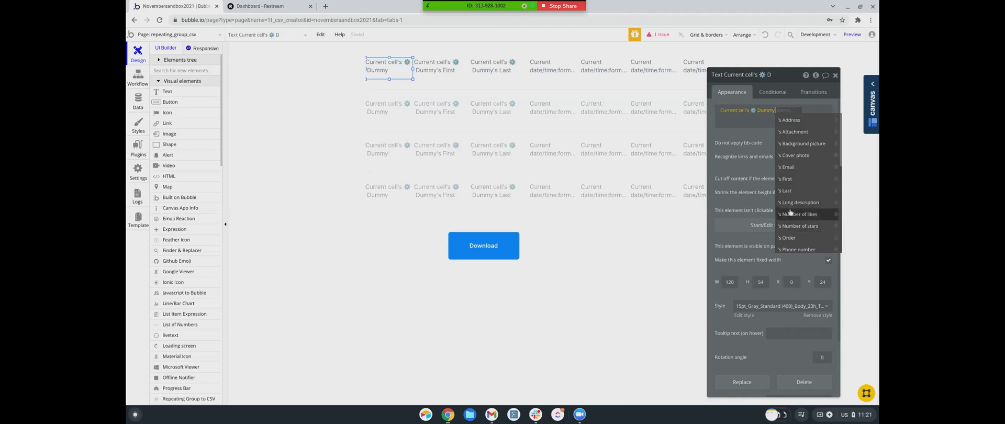
click(796, 202)
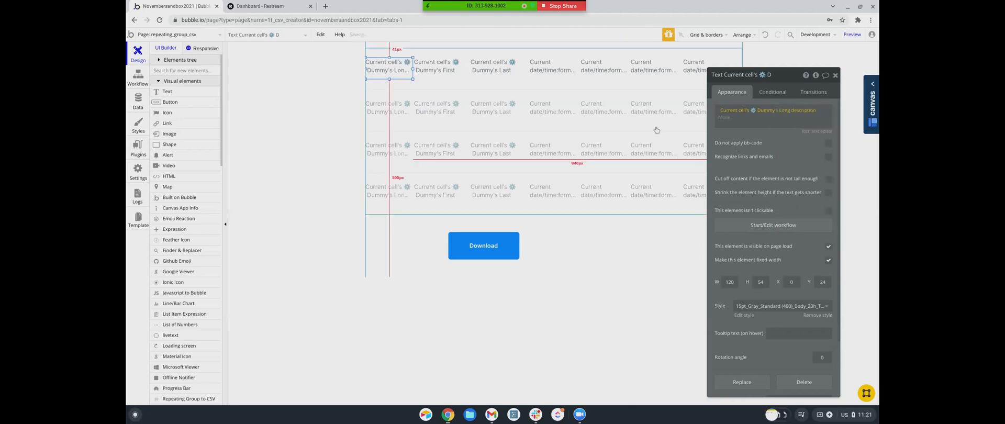
Set the ID attribute of the Long description text to longDescription
click(484, 72)
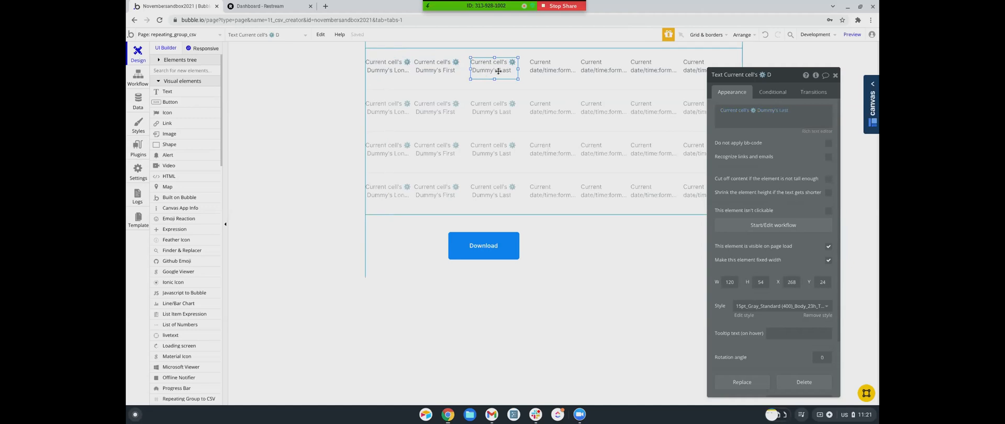
click(388, 67)
scroll(762, 314, down, 3)
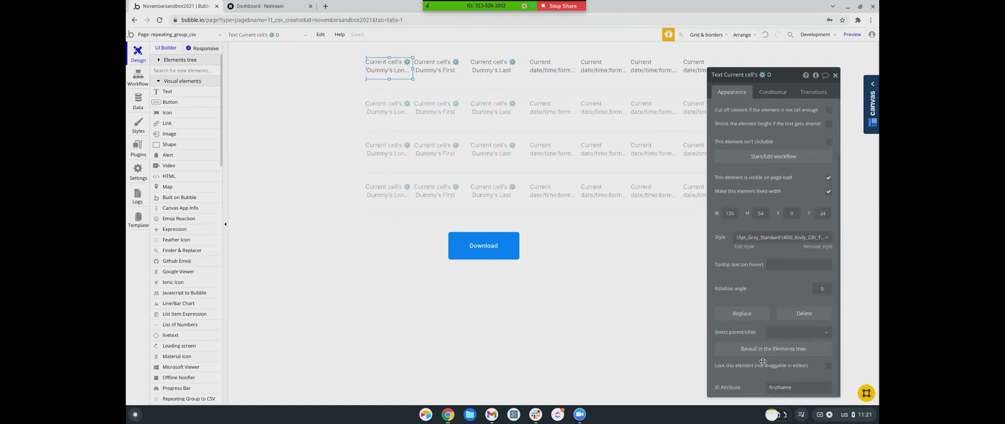
double_click(790, 388)
text(longDescription)
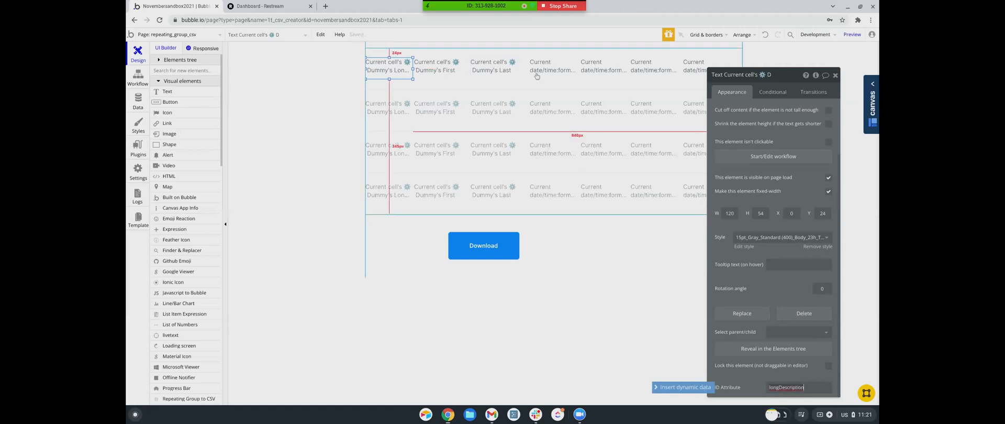
Replace the content of the second date/time text with Current cell's Dummy's Title
click(597, 74)
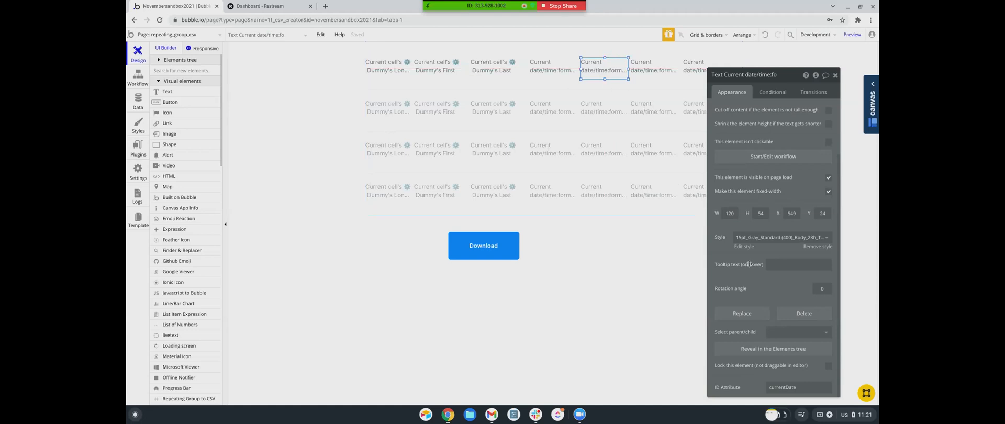
scroll(790, 128, up, 2)
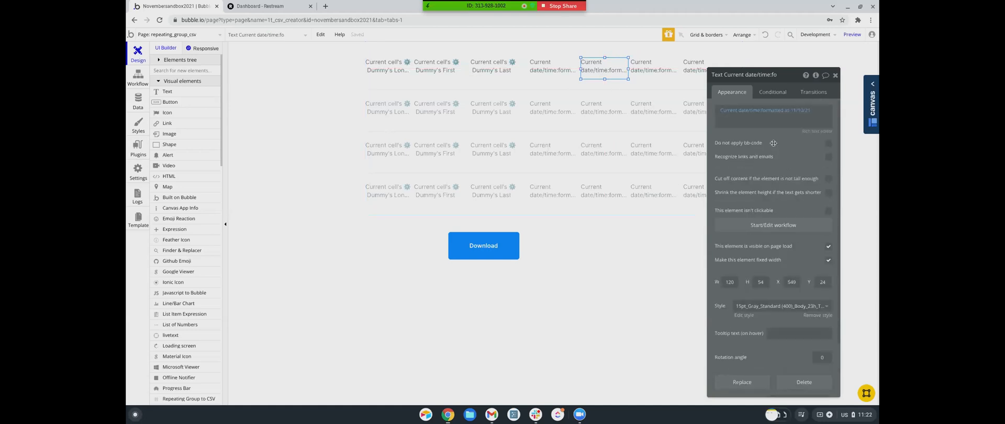
click(799, 111)
right_click(799, 112)
click(845, 111)
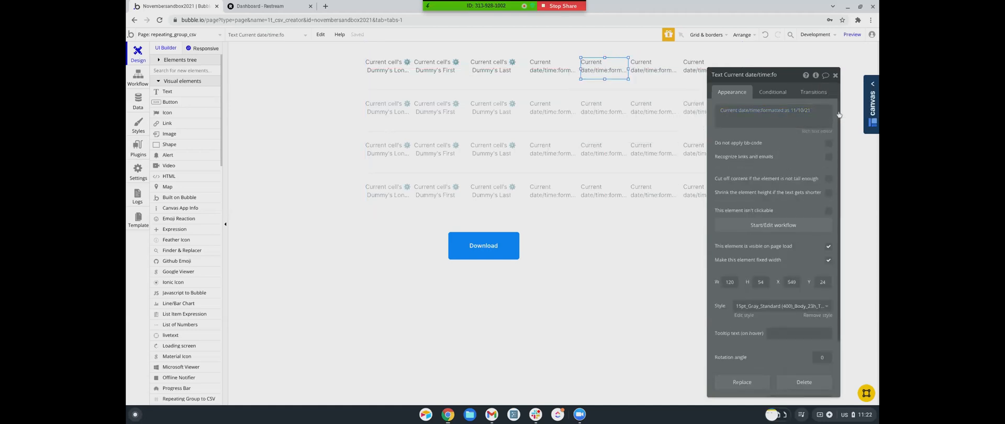
click(772, 126)
click(756, 132)
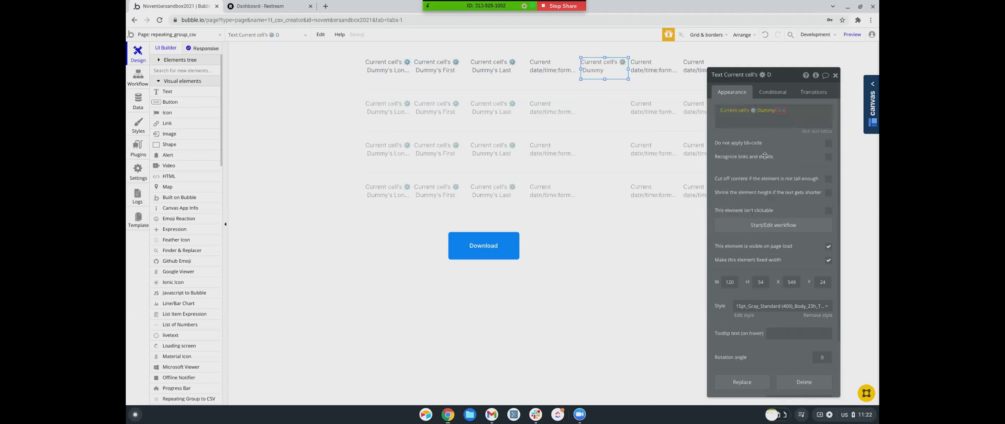
scroll(799, 187, down, 5)
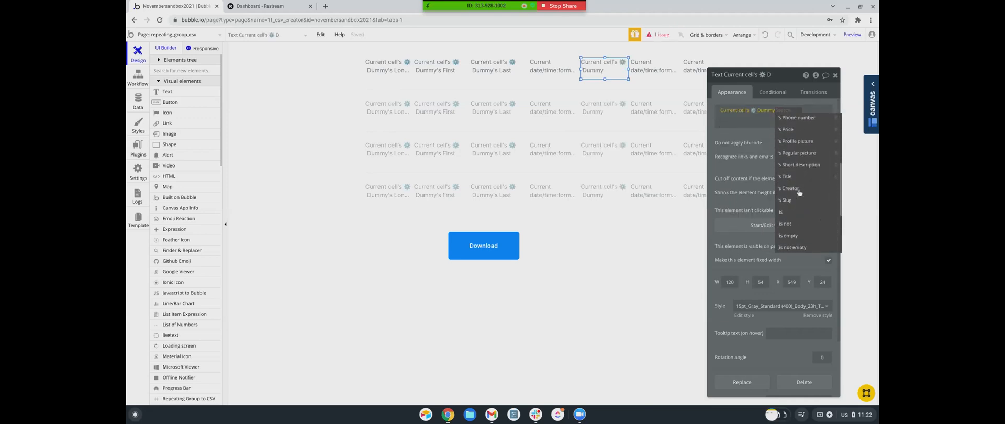
click(793, 155)
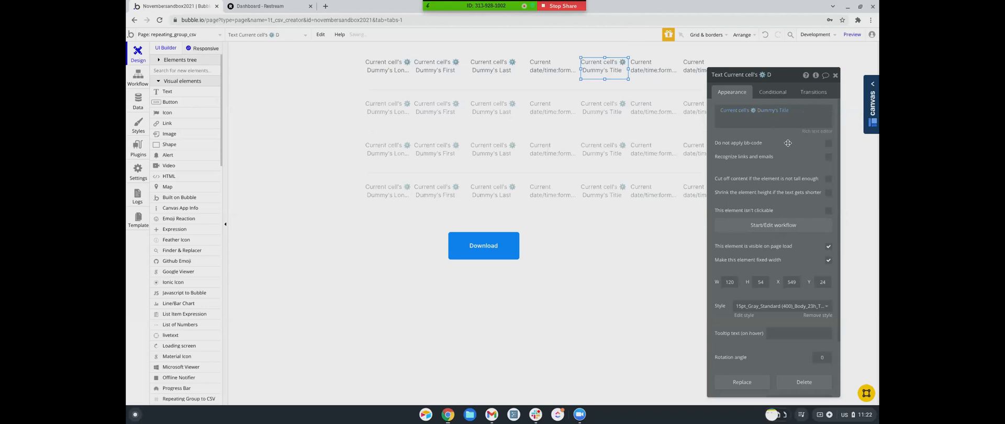
Replace the content of the date/time text right after the Title text with Current cell's Dummy's Order
click(650, 69)
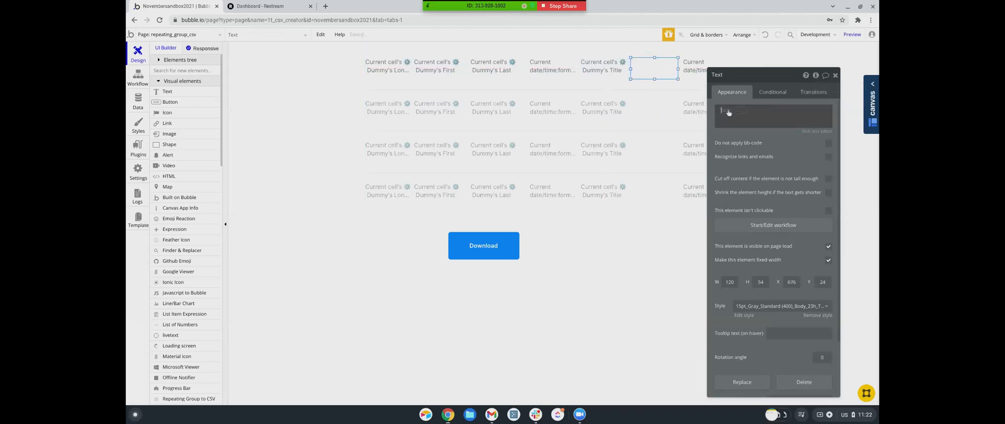
click(756, 104)
click(745, 136)
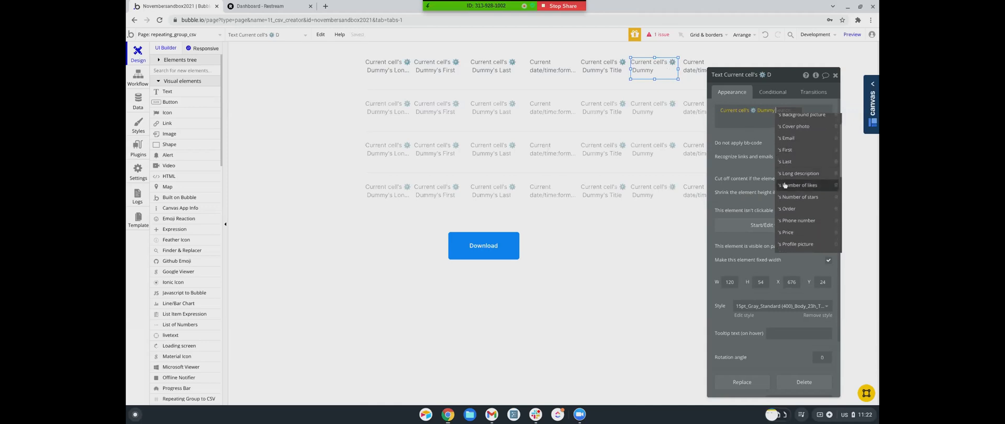
scroll(787, 193, down, 1)
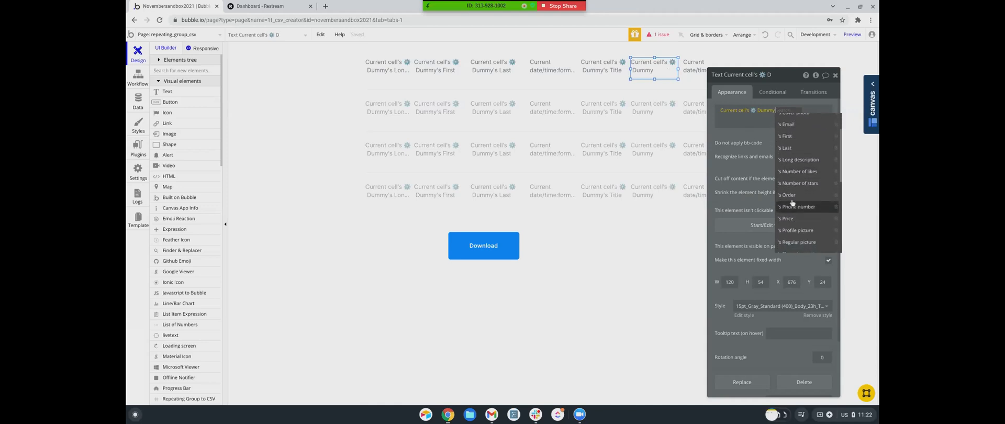
click(791, 195)
Replace the content of the row's last date/time text with Current cell's Dummy's Short description
click(693, 66)
click(732, 113)
key(ctrl+a)
key(BackSpace)
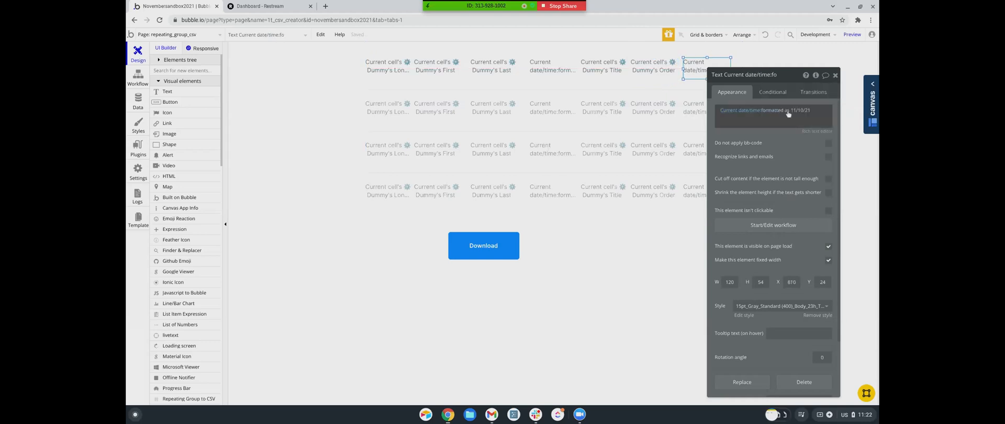
click(726, 110)
click(753, 134)
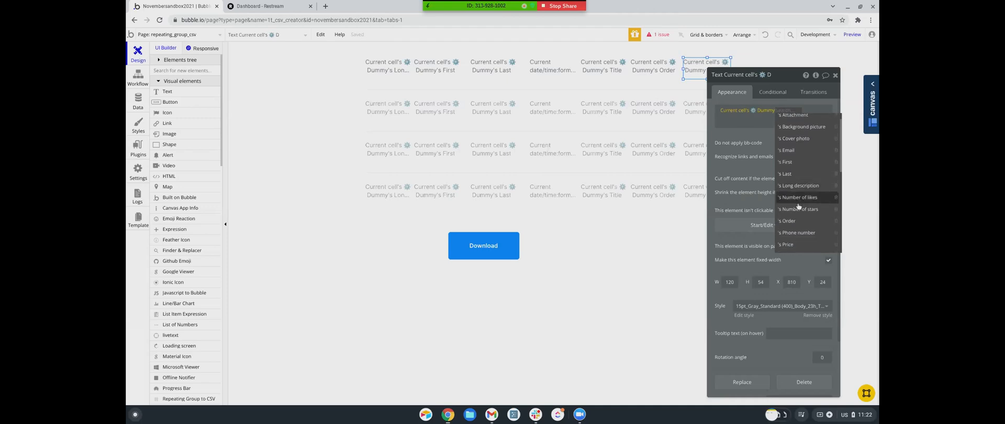
scroll(799, 202, down, 2)
scroll(798, 206, down, 3)
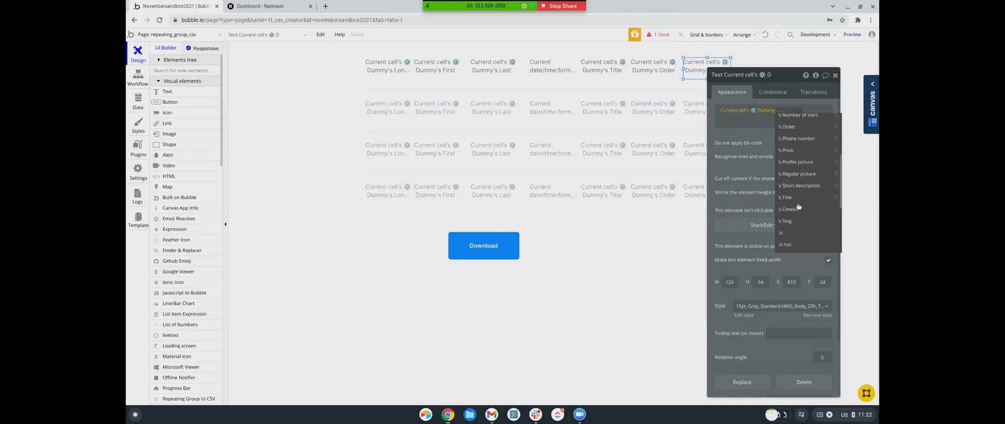
click(790, 161)
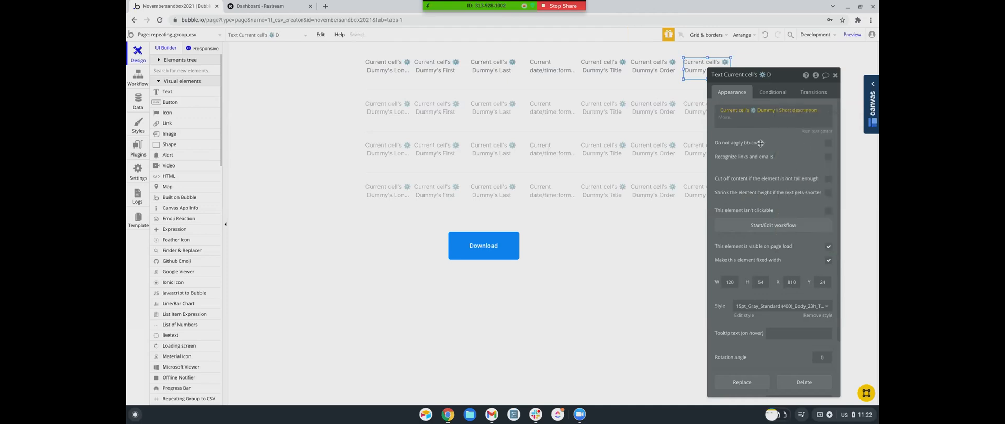
Set the ID attribute of the Short description text to shortDescription
scroll(760, 143, down, 2)
double_click(782, 387)
text(shortDe)
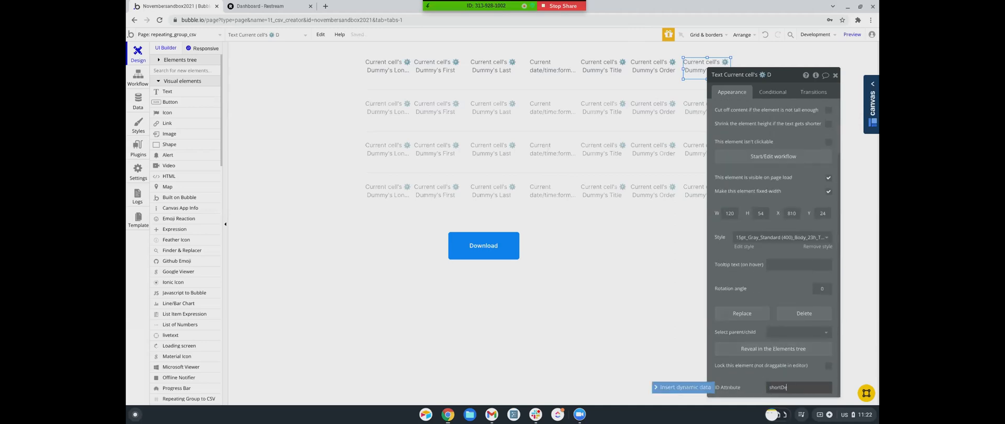
text(scription)
Set the ID attribute of the Order text to order and that of the Title text to title
click(660, 76)
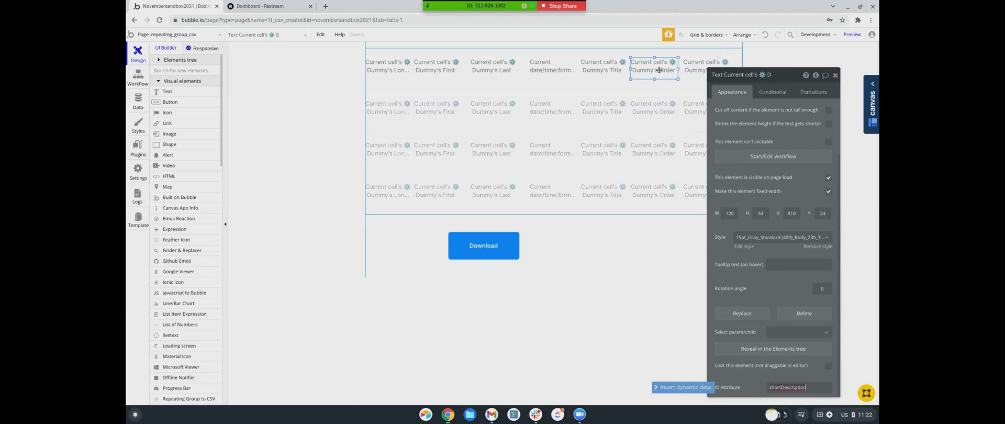
double_click(781, 387)
text(order)
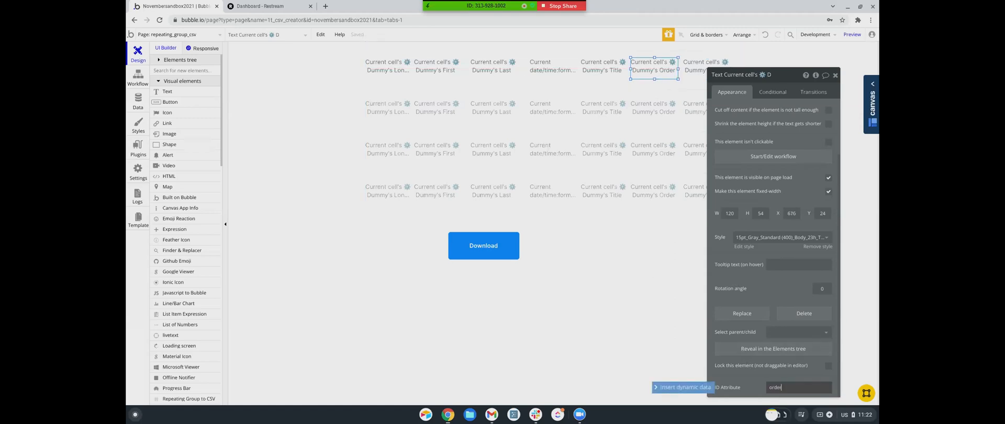
click(607, 71)
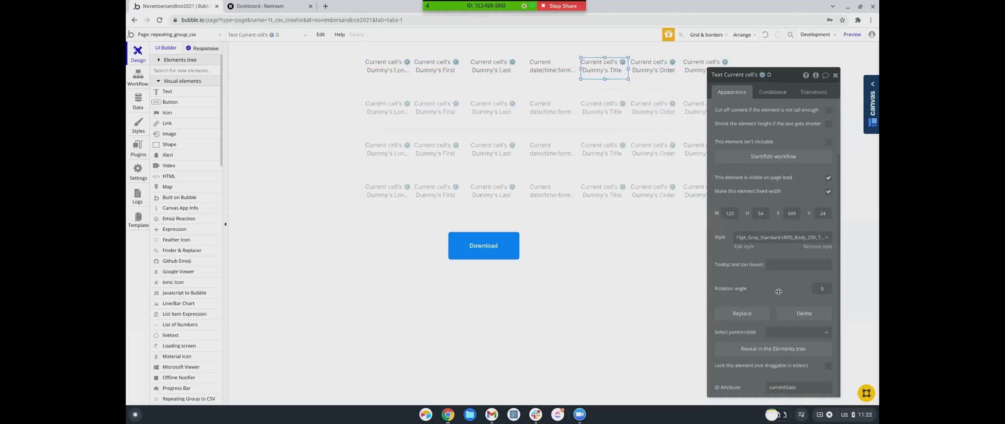
double_click(765, 387)
text(title)
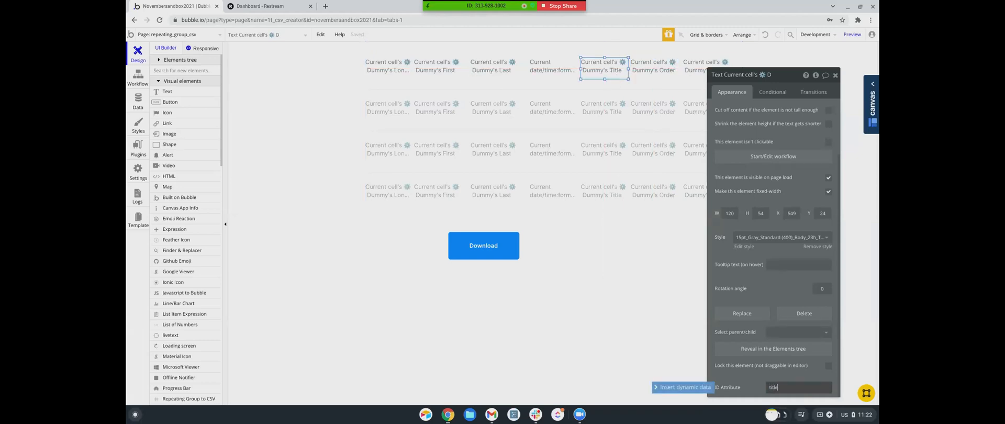
Check the ID attributes of the texts across the first row, and open a preview of the page
click(388, 67)
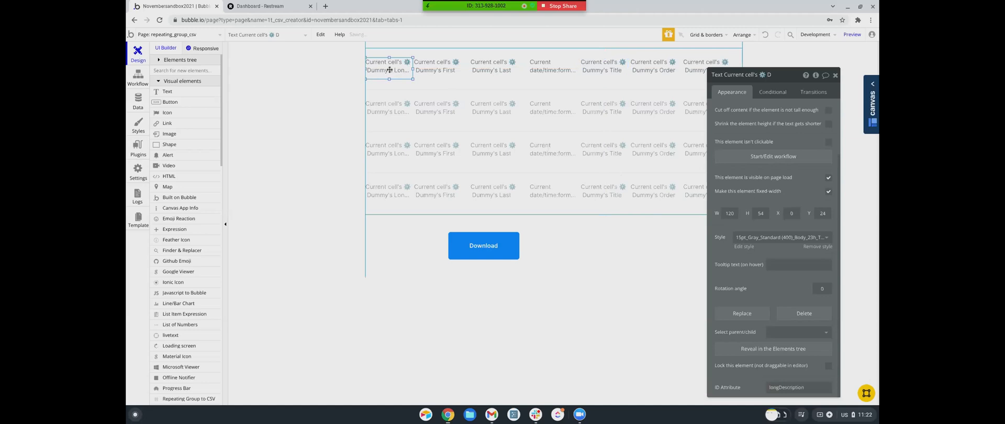
click(437, 67)
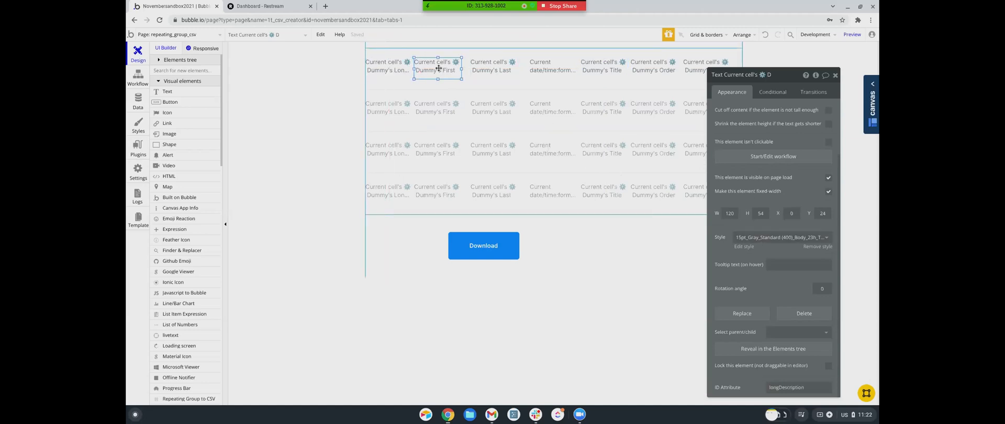
click(492, 66)
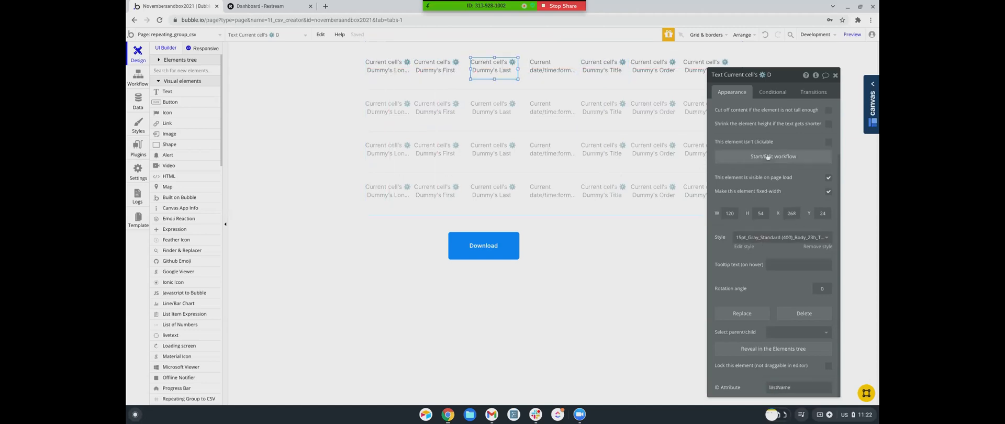
click(545, 62)
click(602, 67)
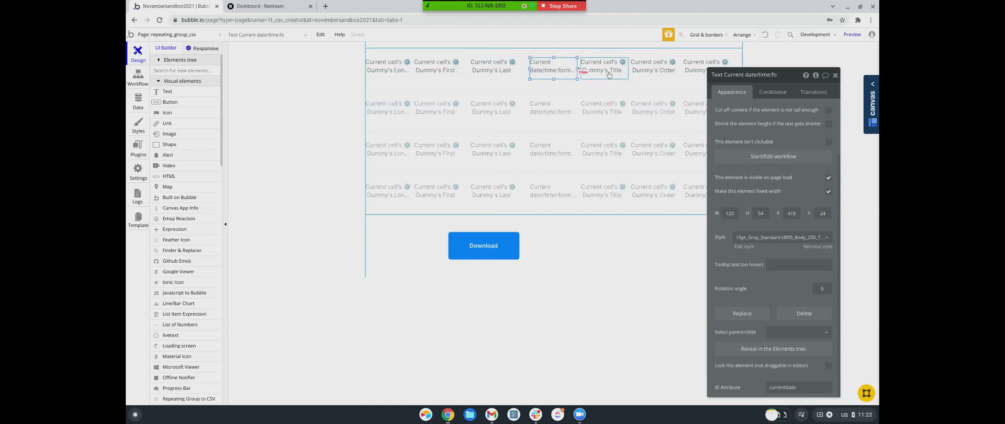
click(689, 71)
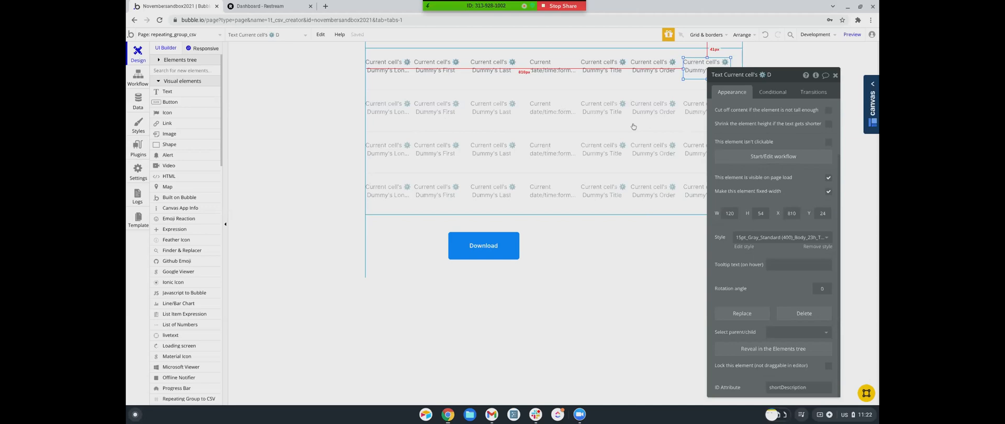
click(852, 35)
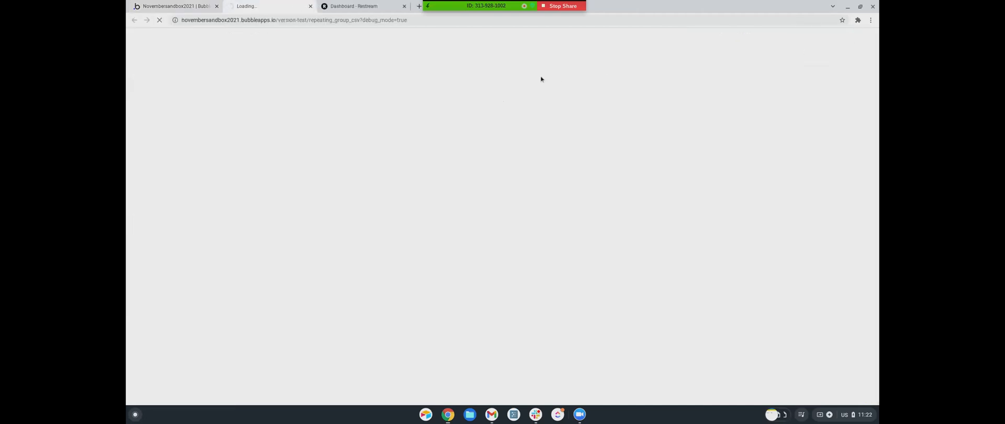
Sign in to the page preview with the site's username and password
text(username)
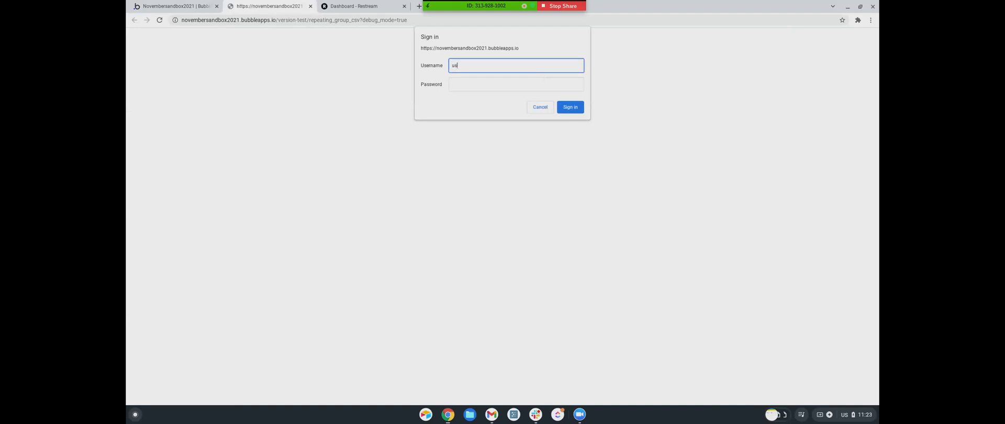
key(Tab)
text(p)
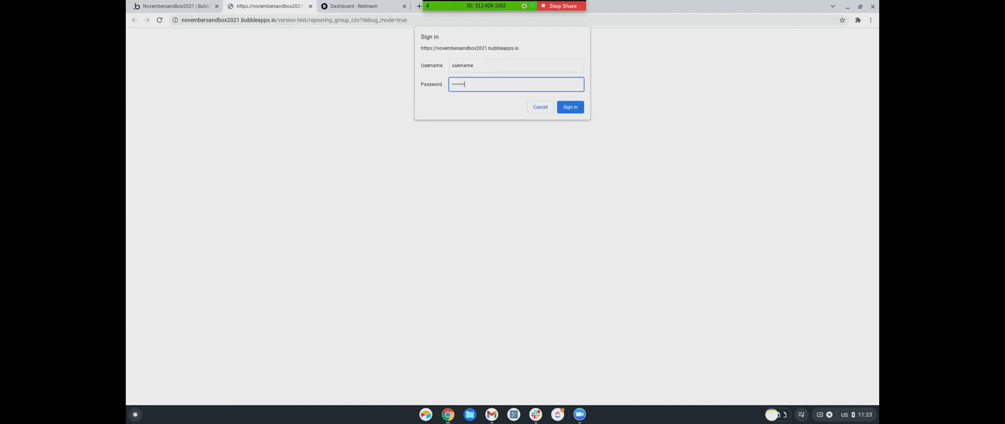
key(Return)
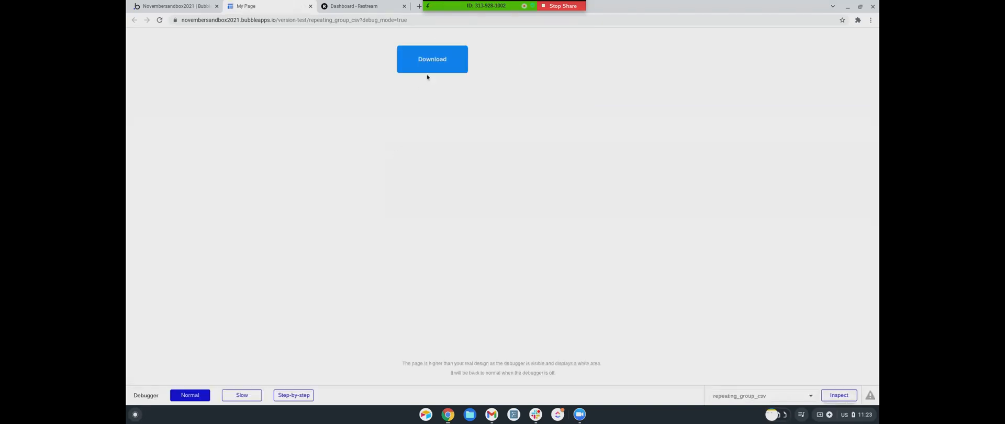
Export the preview page's repeating group with its Download button and open the downloaded export (2).csv
scroll(432, 172, down, 10)
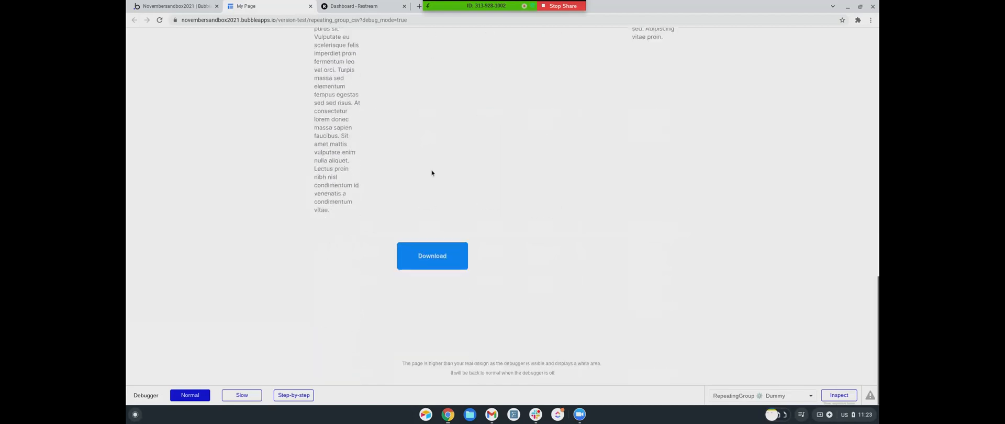
scroll(442, 187, up, 5)
scroll(442, 187, down, 5)
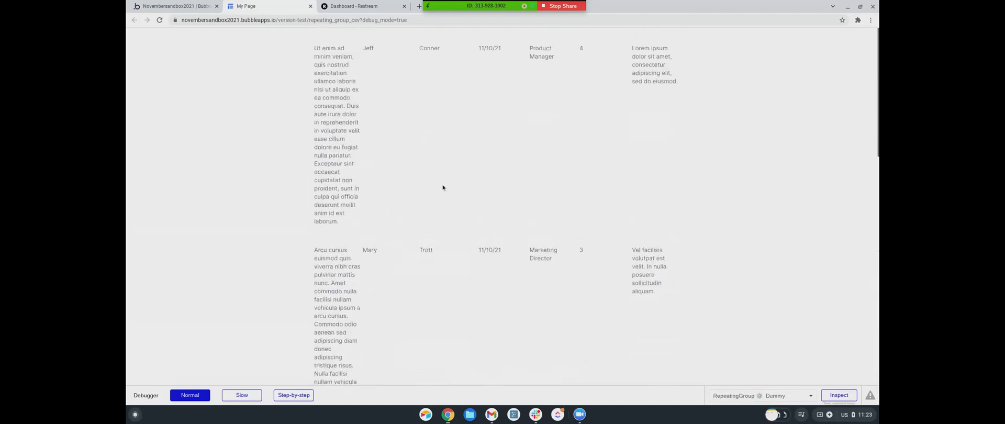
click(440, 255)
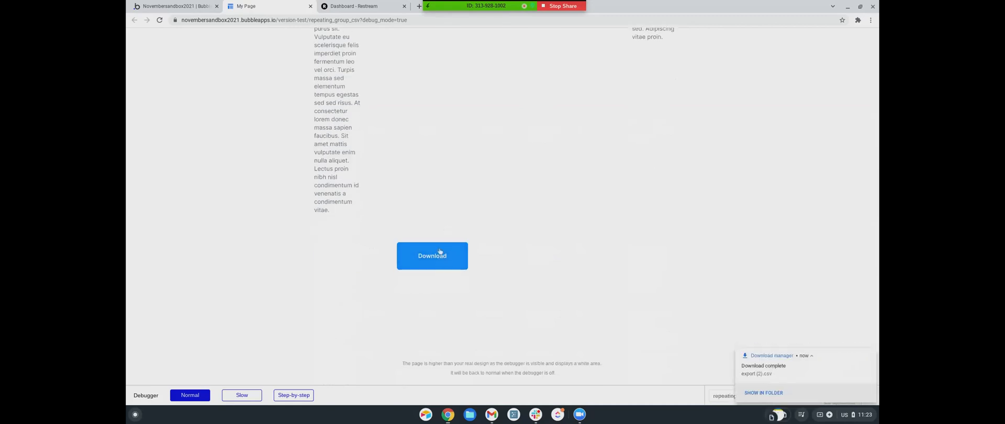
click(775, 399)
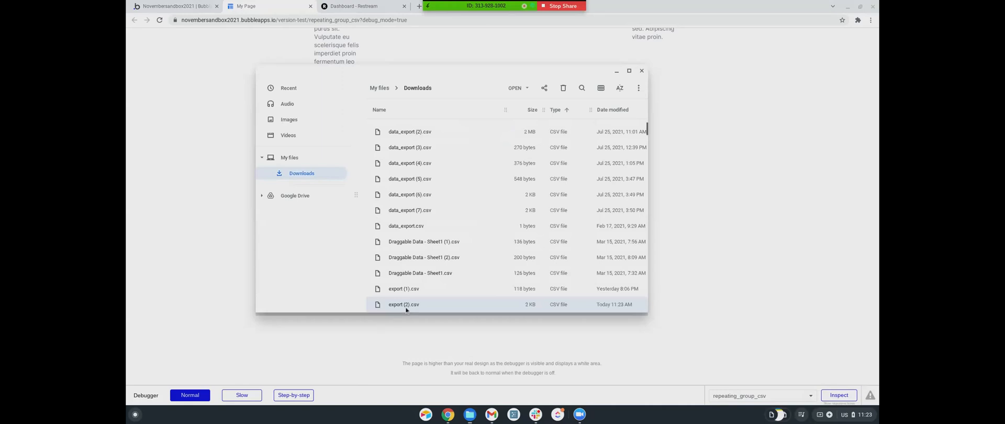
double_click(407, 306)
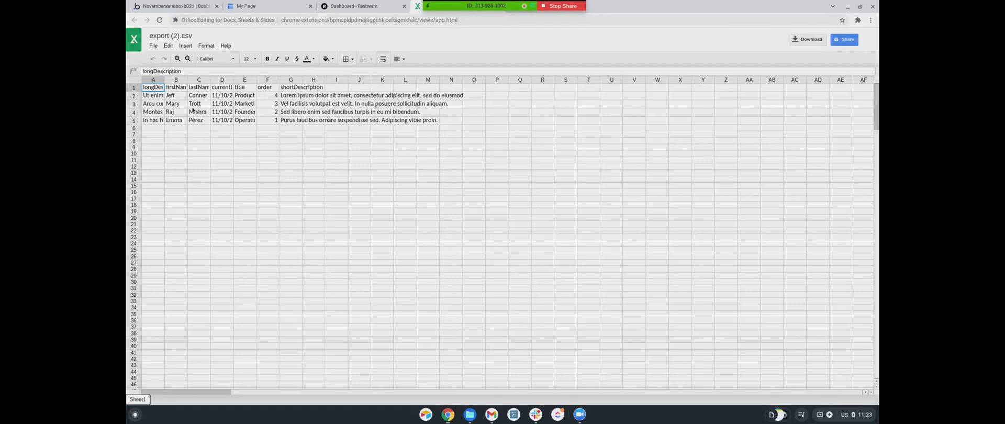
Return to the Bubble editor, expand RepeatingGroup Dummy in the elements tree and check which column each listed text belongs to
click(180, 7)
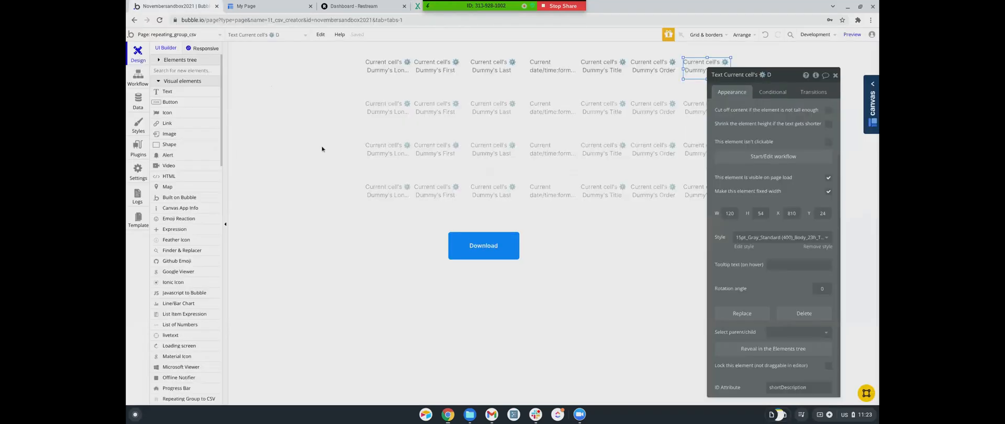
click(163, 60)
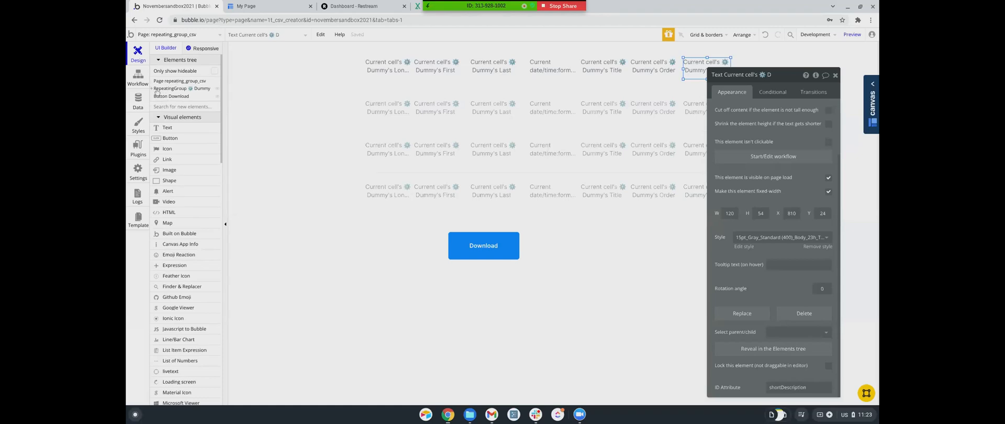
click(152, 89)
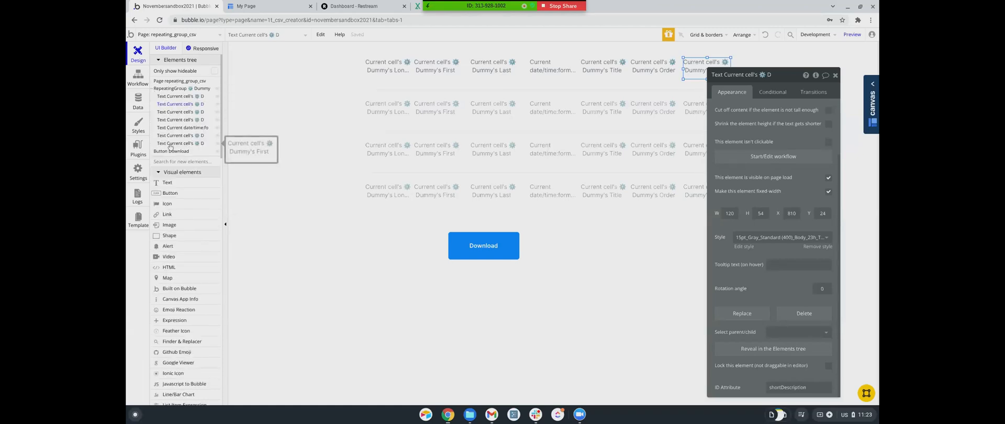
click(174, 97)
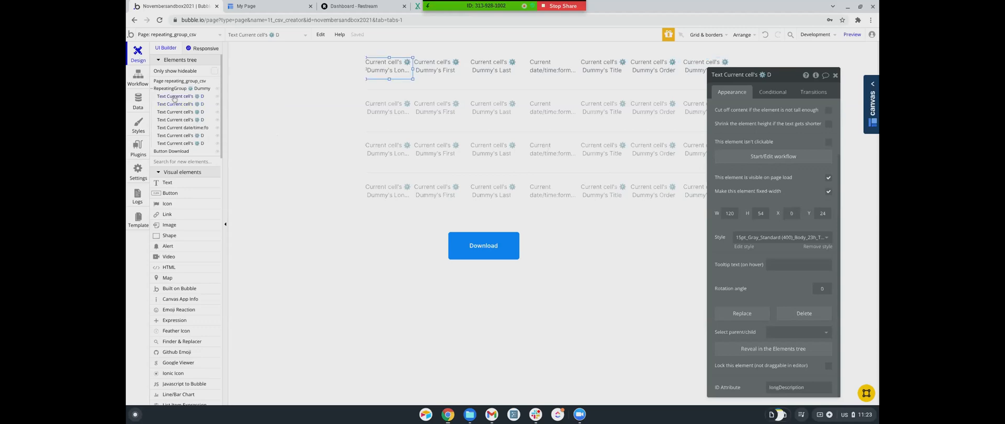
click(174, 104)
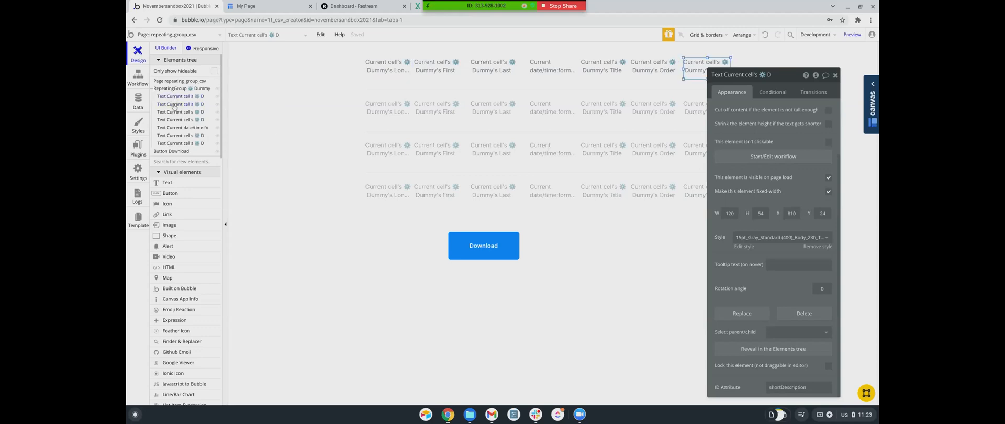
drag(174, 106, 173, 131)
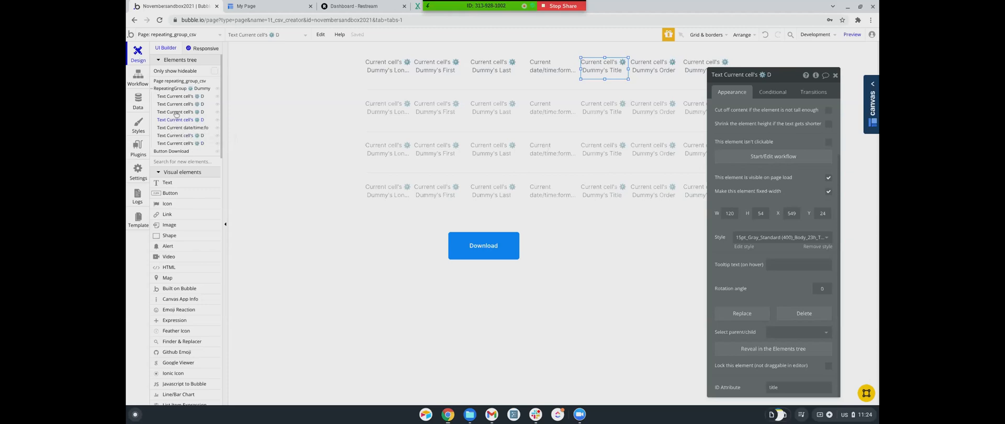
click(173, 129)
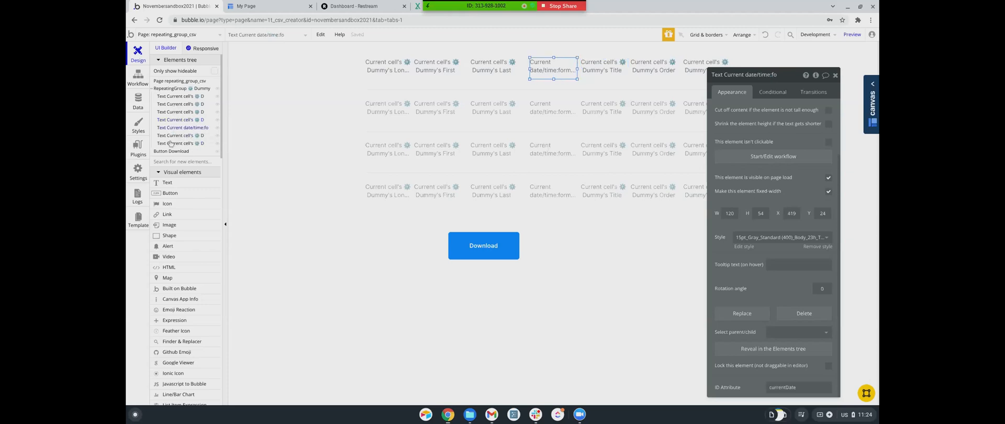
click(173, 137)
click(173, 145)
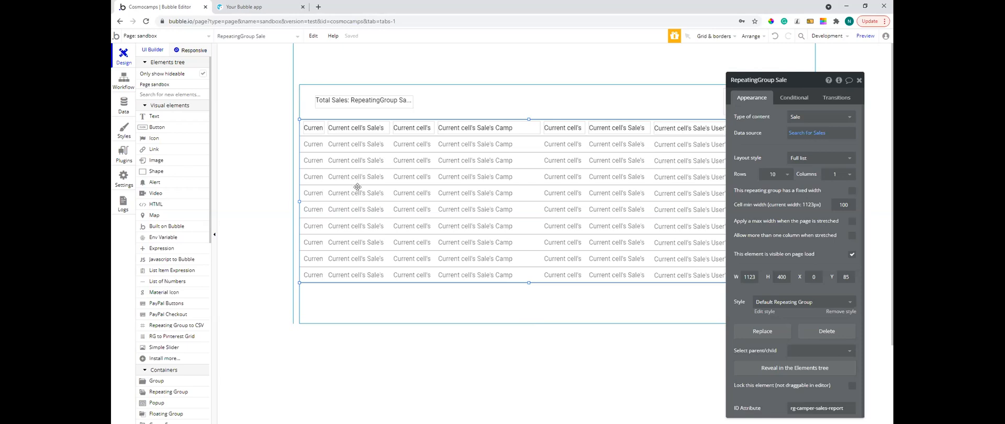
On the Cosmocamps sandbox page, list all elements instead of only hideable ones and expand Group Report - Camper Sales and RepeatingGroup Sale
click(367, 304)
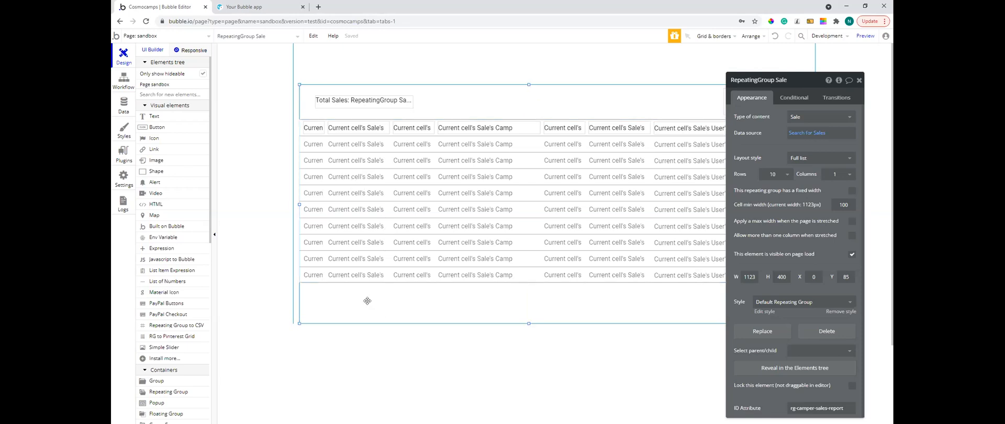
click(346, 355)
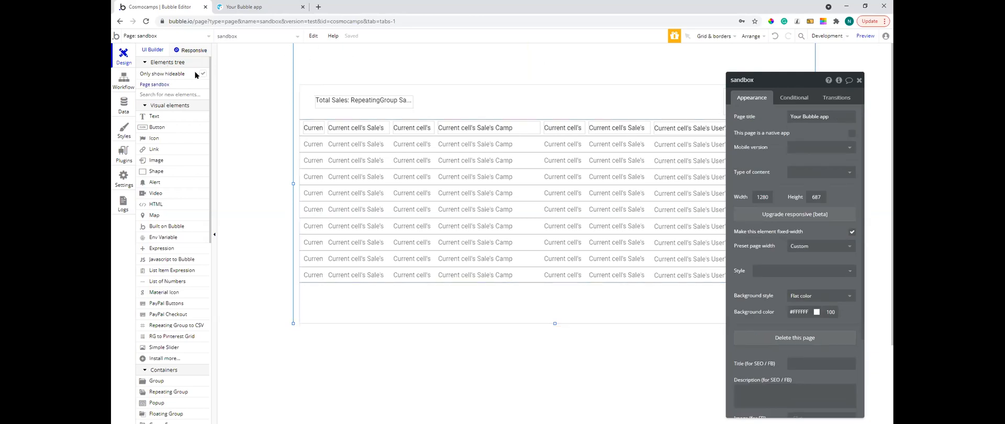
click(202, 74)
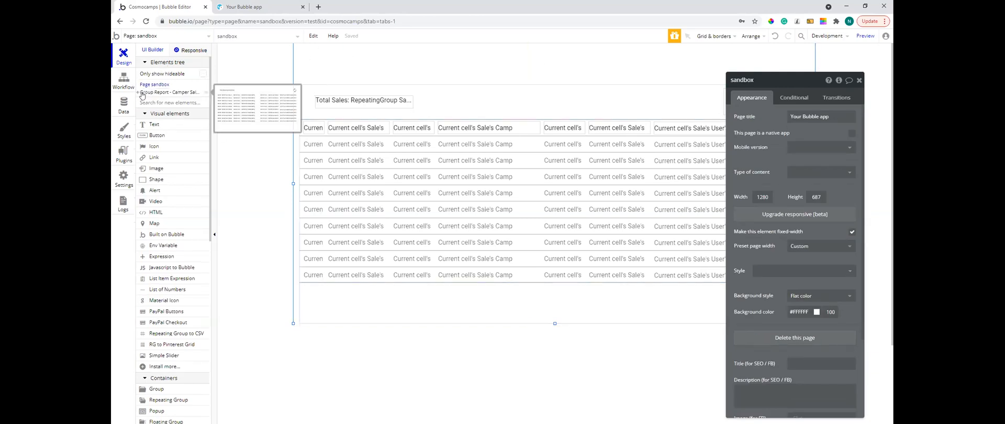
click(157, 92)
click(138, 92)
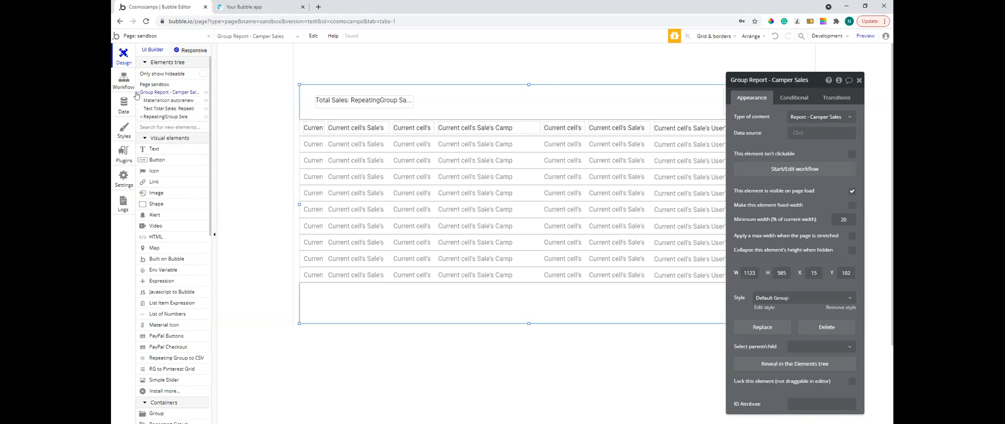
click(141, 116)
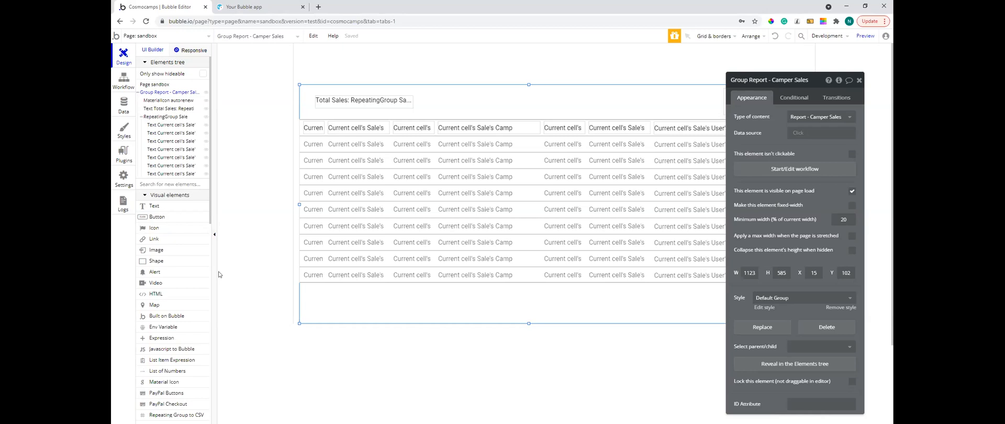
drag(345, 292, 345, 292)
Set the ID attribute of the second text in the sales row to camperName
click(366, 126)
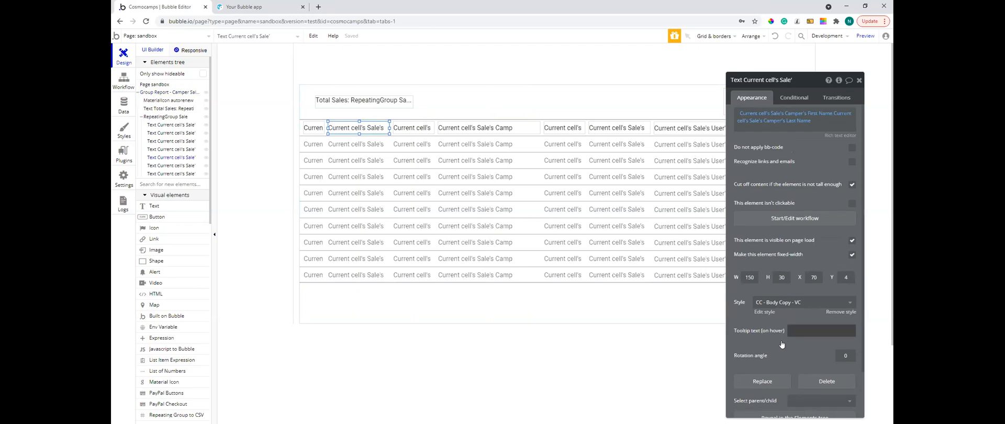
click(807, 406)
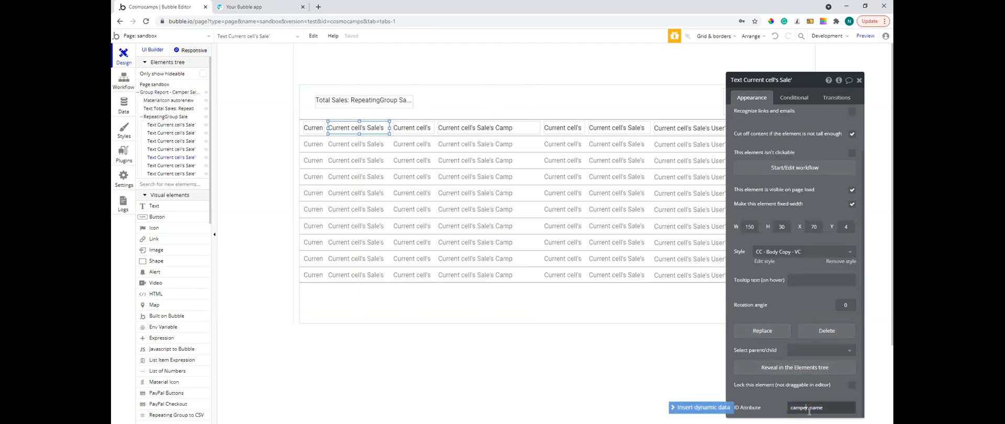
key(BackSpace)
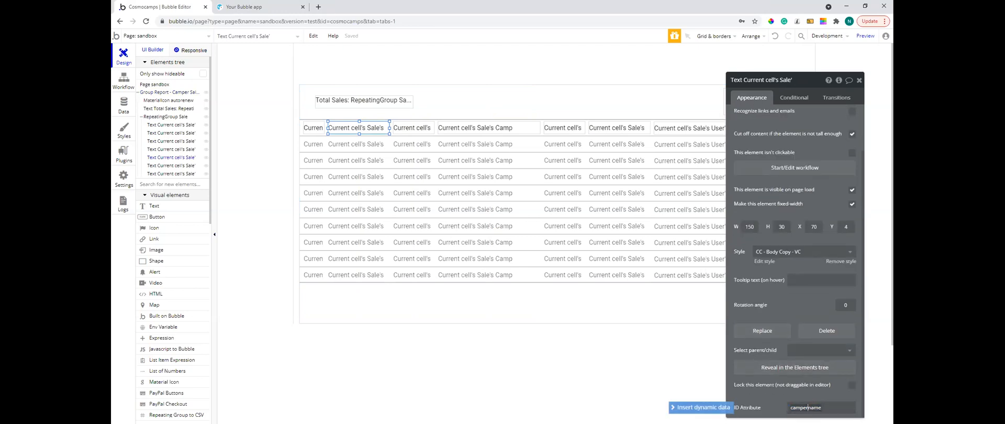
text(N)
Set the ID attribute of the sales row's third text to camperCreated and that of the fourth text to campSession
click(401, 129)
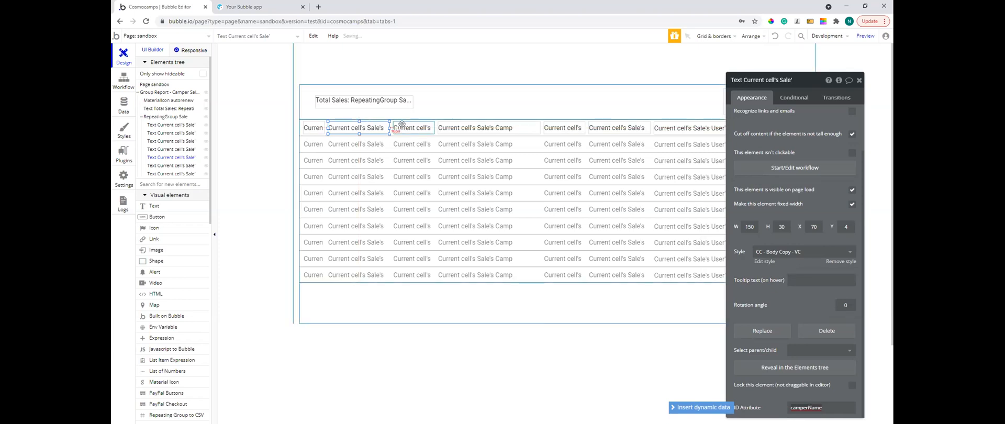
scroll(799, 372, down, 1)
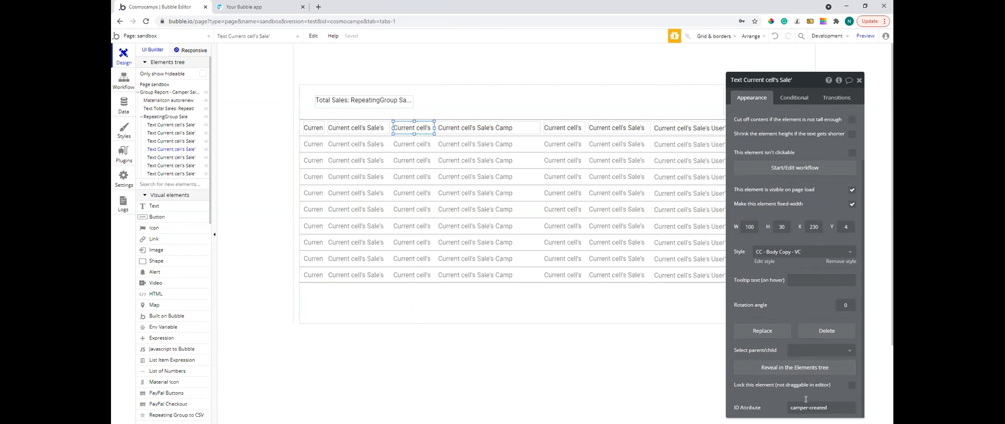
click(808, 406)
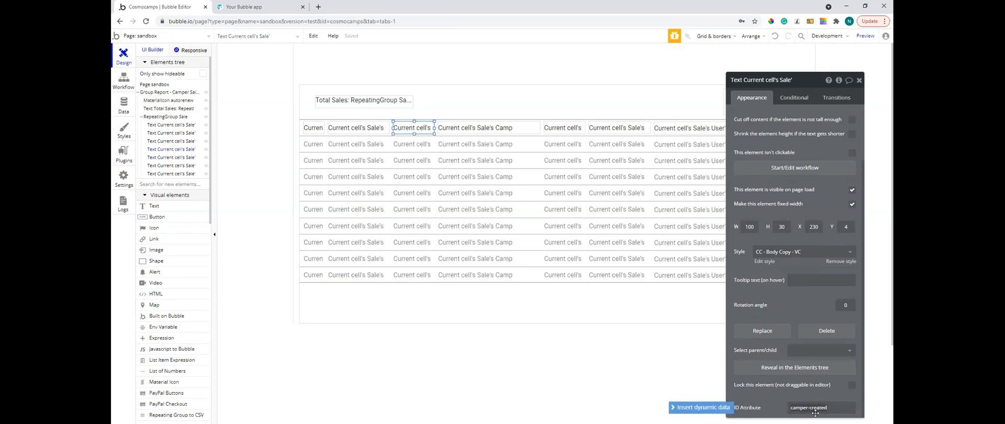
click(473, 128)
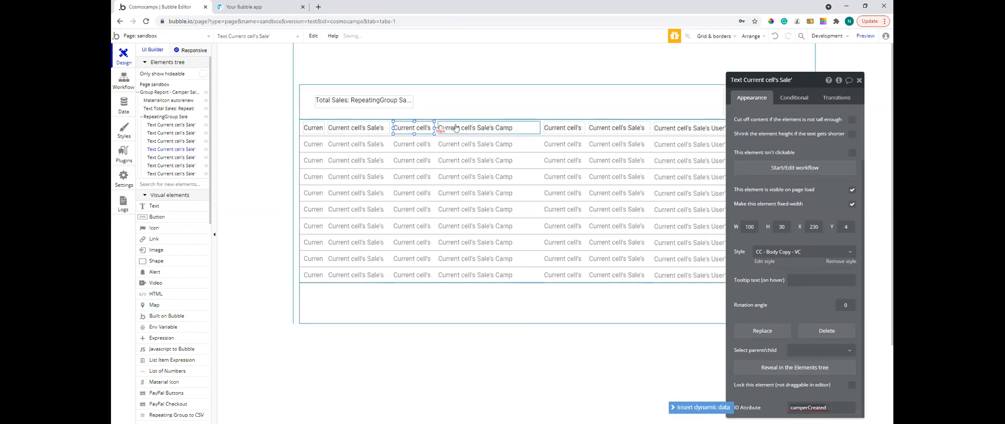
click(802, 406)
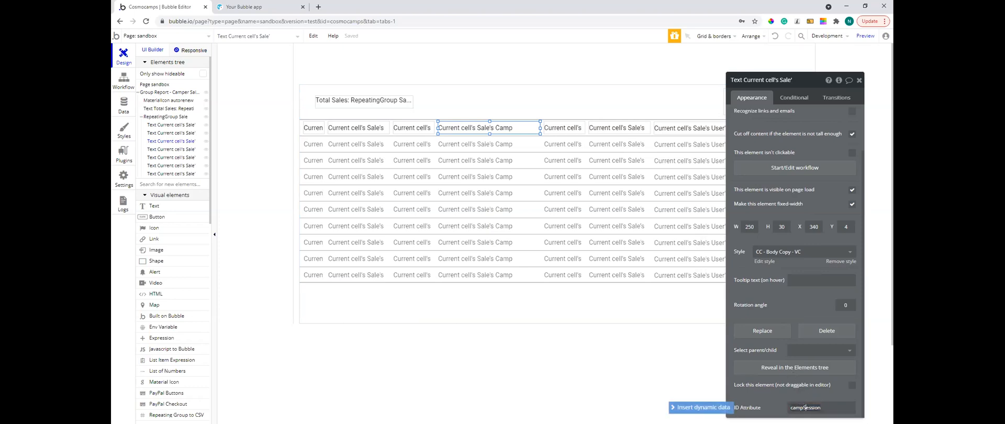
Set the ID attribute of the fifth text in the sales row to reportPeriod
click(562, 128)
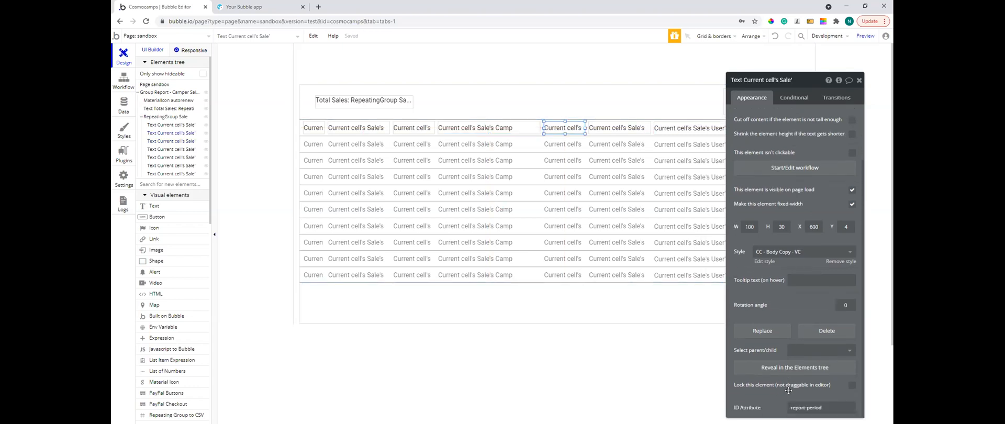
click(806, 407)
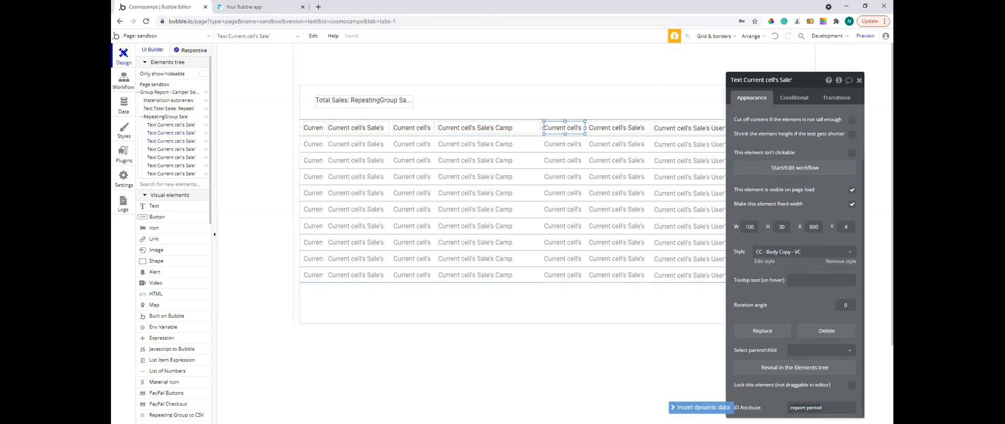
key(Delete)
key(Delete)
text(P)
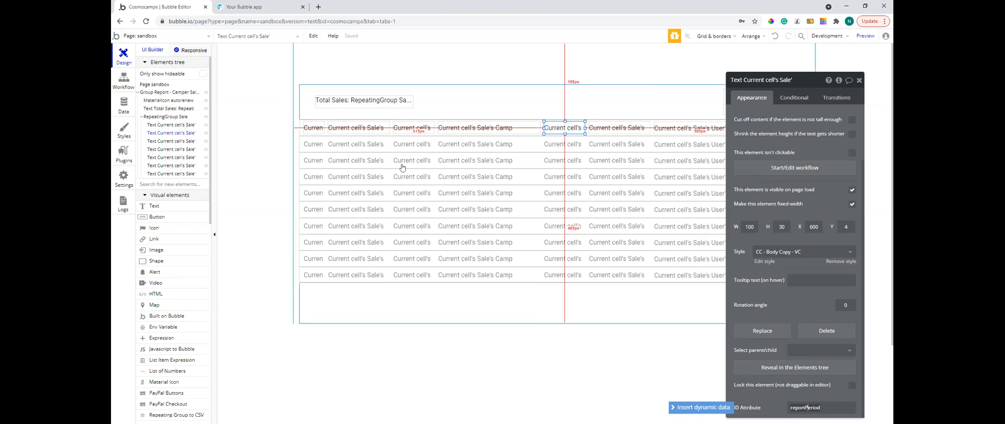
Set the ID attribute of the sixth text in the sales row to usersName
click(599, 128)
triple_click(801, 407)
click(802, 407)
text(Name)
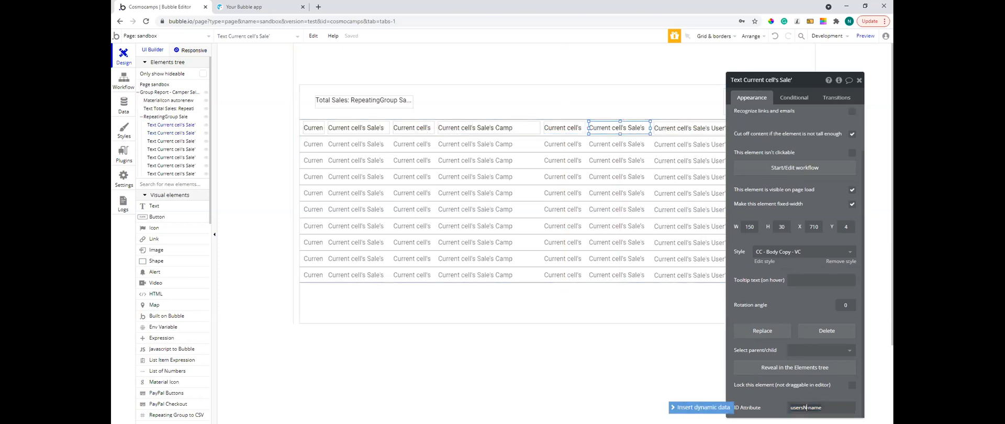
Set the ID attribute of the seventh text in the sales row to usersEmail
click(689, 128)
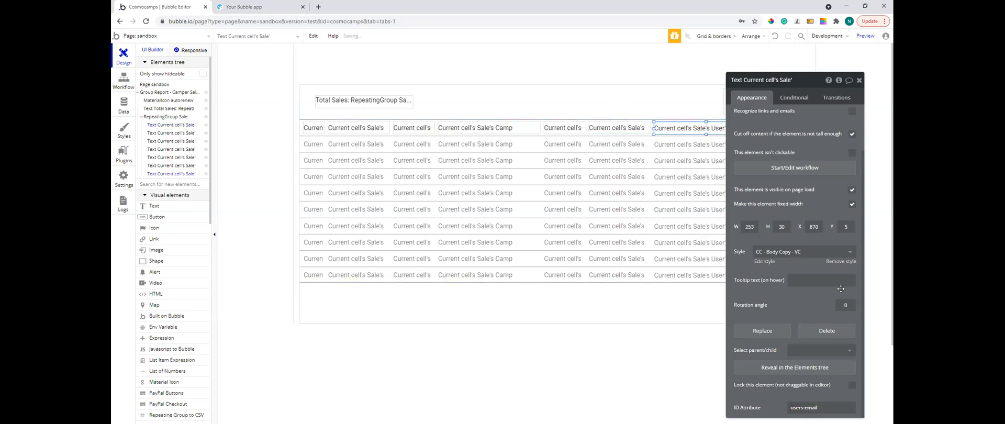
click(800, 407)
click(792, 407)
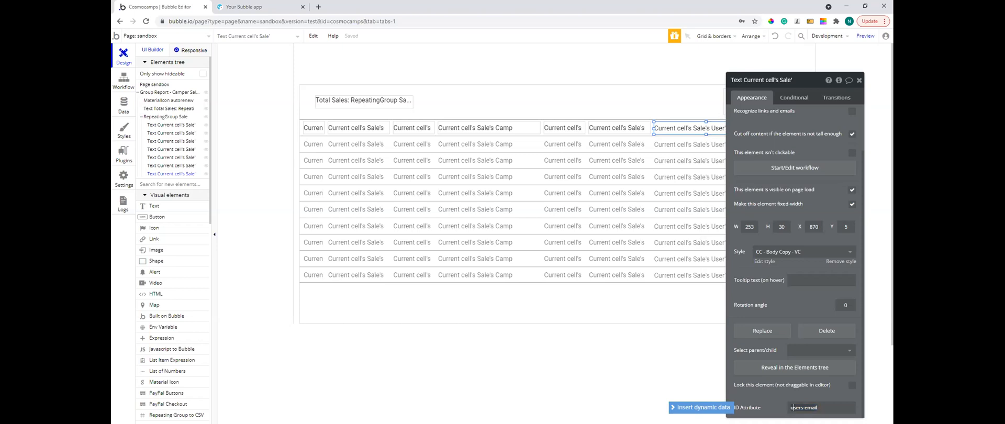
key(Delete)
Set the ID attribute of the first text in the sales row to salesId and close its properties
drag(781, 77, 744, 67)
click(318, 128)
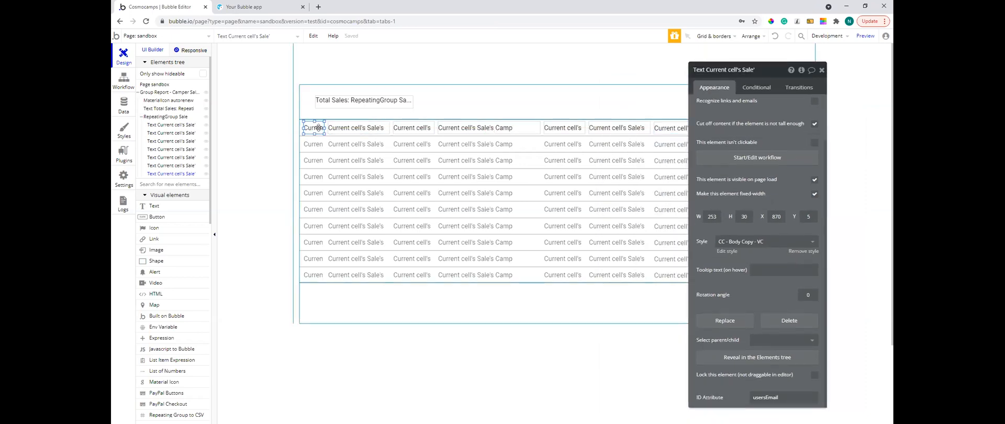
double_click(762, 396)
click(762, 396)
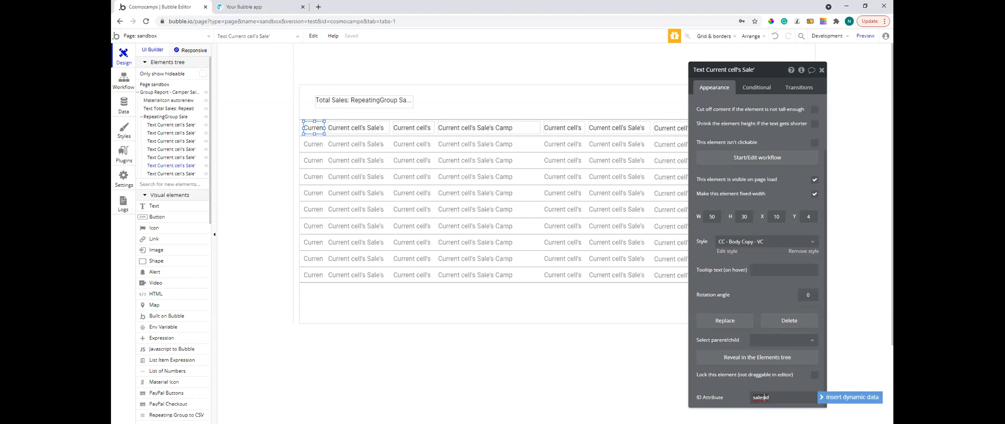
text(l)
click(822, 68)
Refresh the sandbox preview page to load the latest version, and return to the editor
click(256, 8)
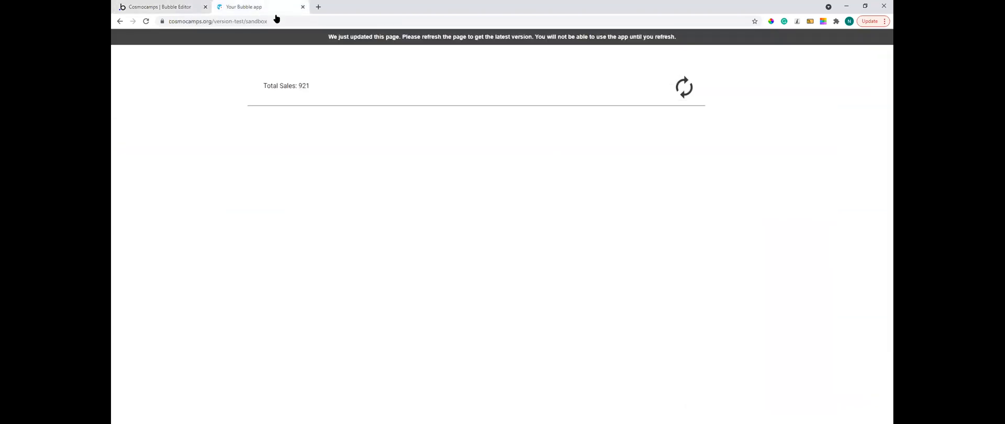
click(375, 37)
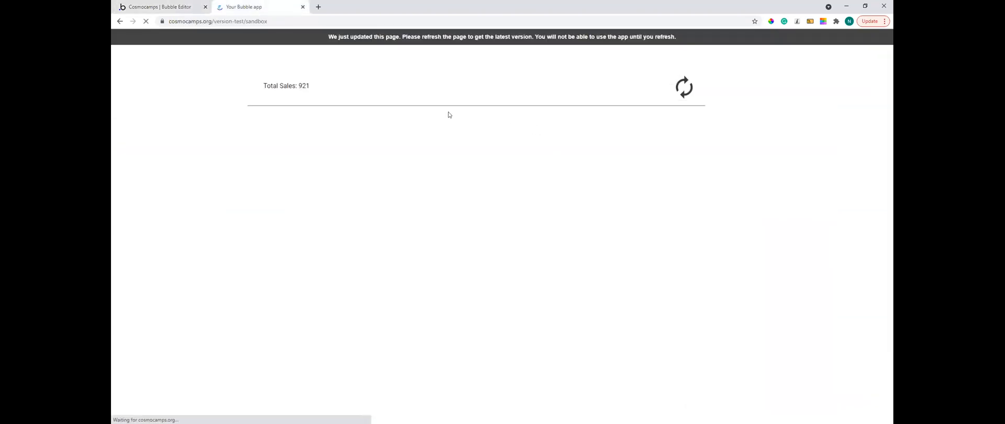
click(172, 6)
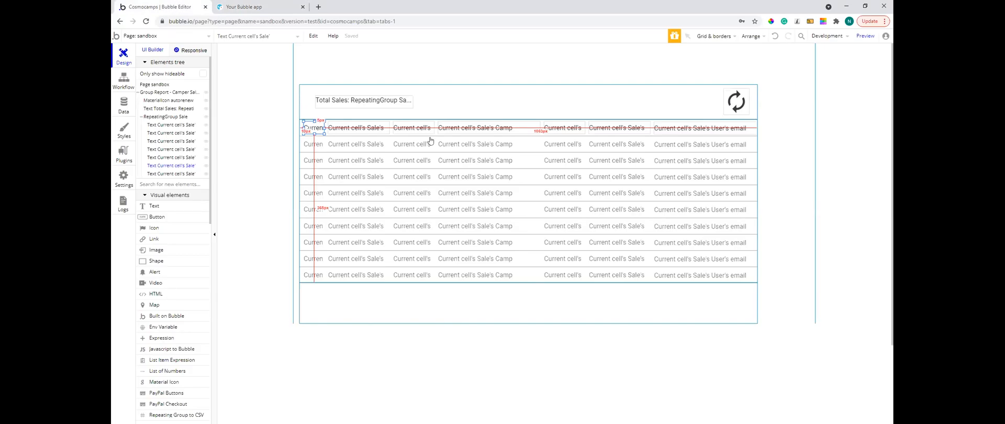
Review the sales repeating group's data source search settings alongside the refreshed preview page
click(391, 189)
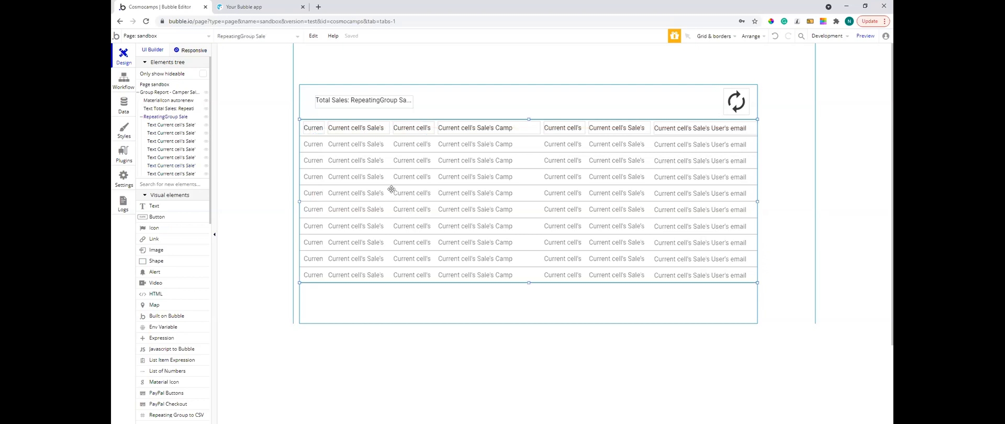
double_click(391, 189)
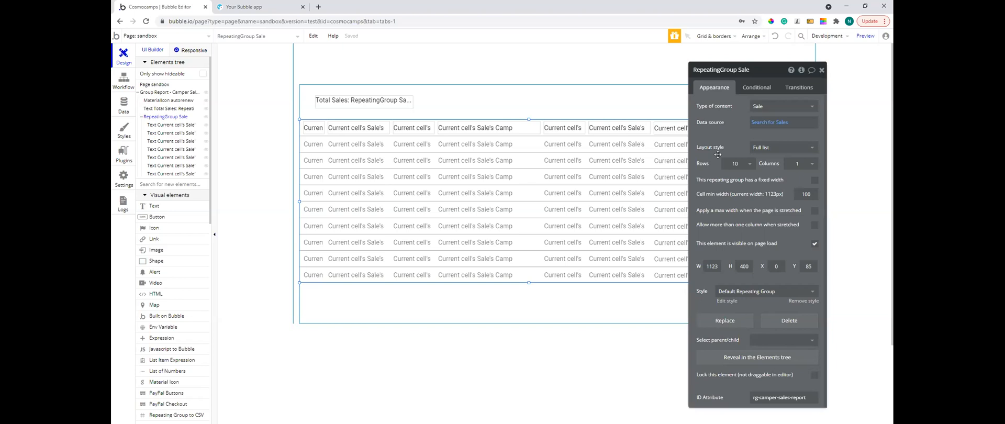
click(778, 124)
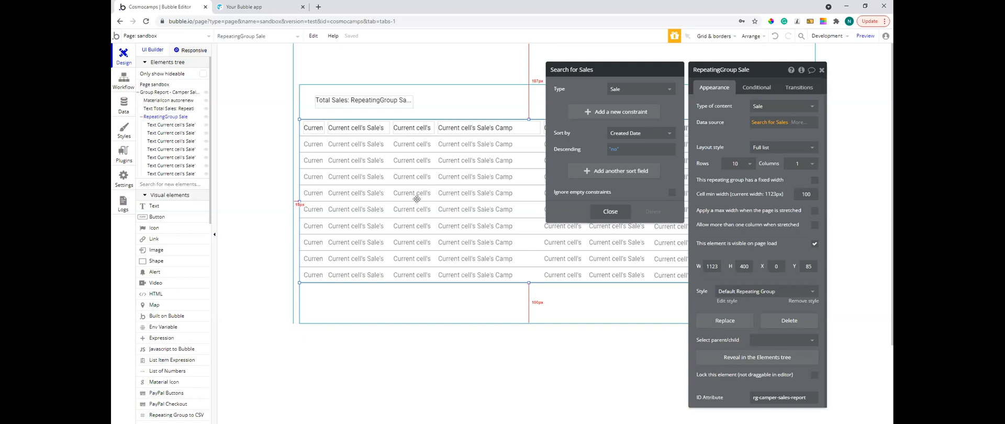
click(244, 7)
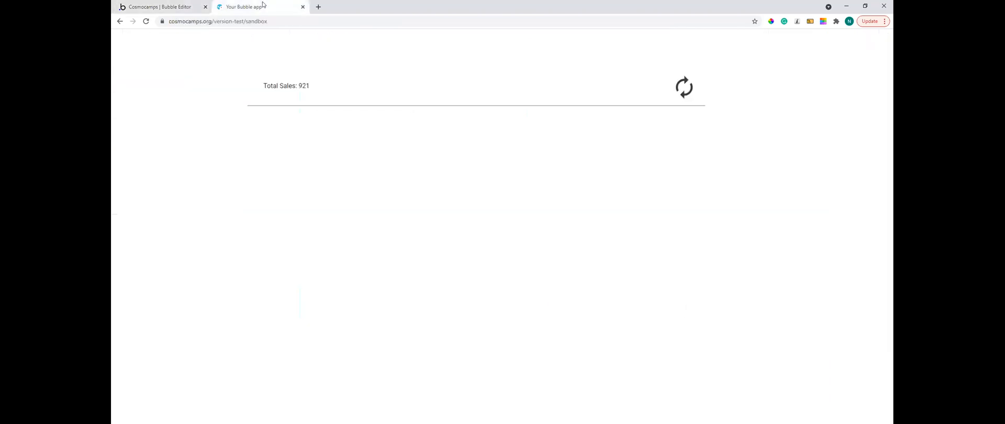
click(146, 10)
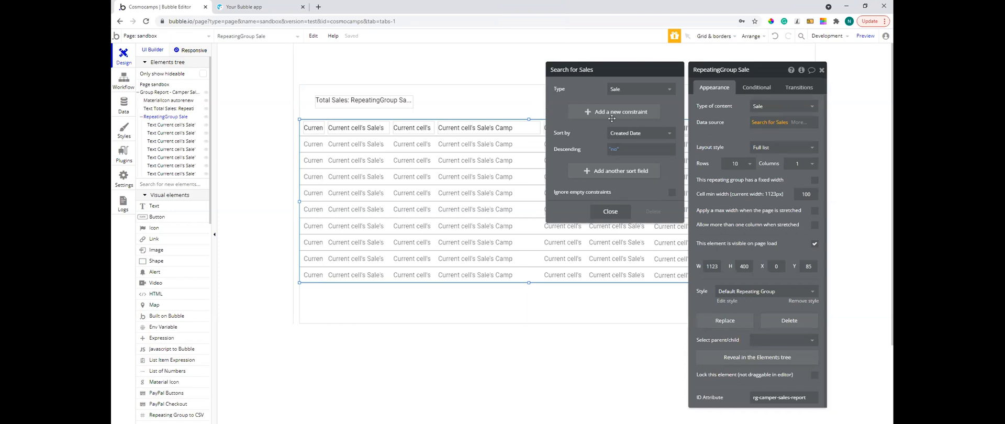
Add a Created Date ≥ constraint to the sales repeating group's Search for Sales data source
click(767, 123)
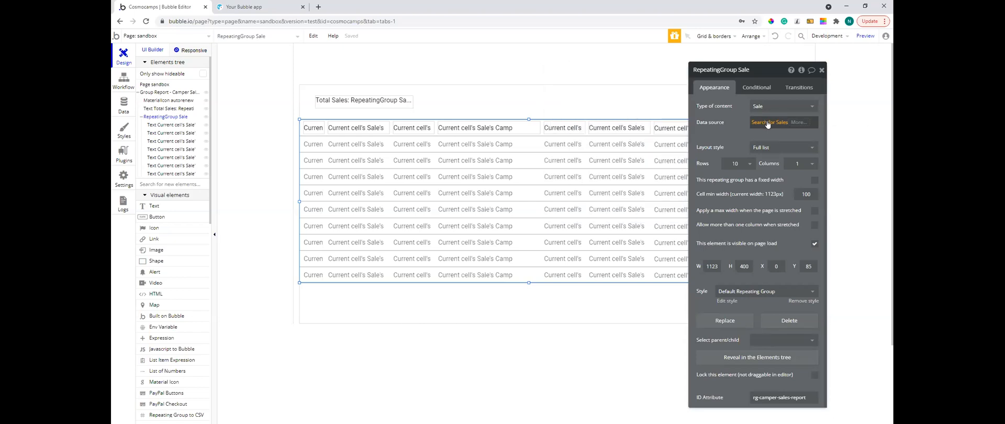
click(767, 123)
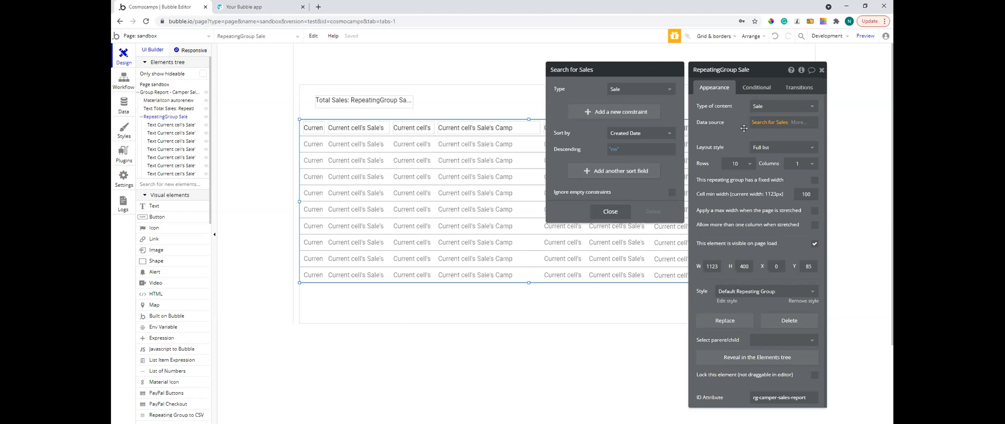
click(625, 113)
click(564, 108)
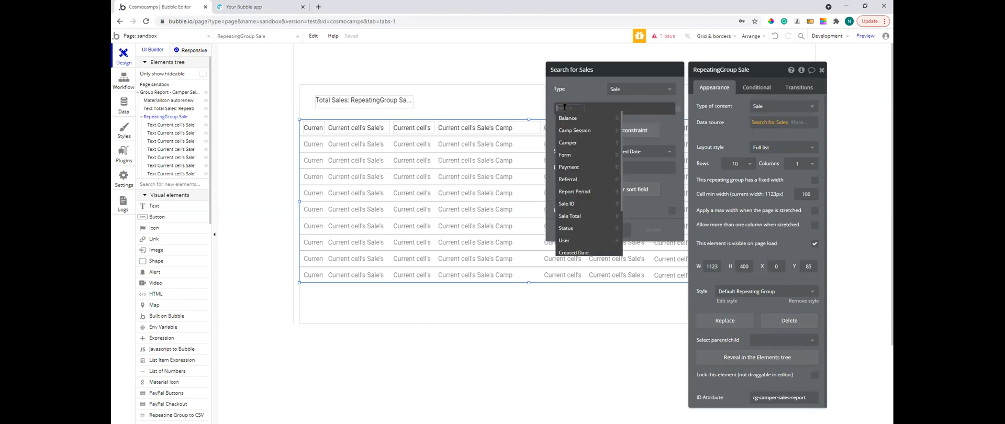
scroll(576, 209, down, 3)
click(574, 188)
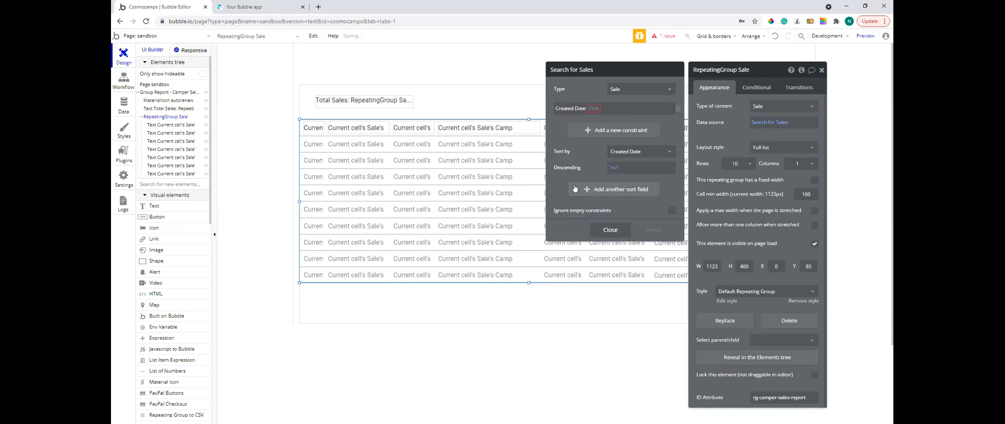
click(593, 109)
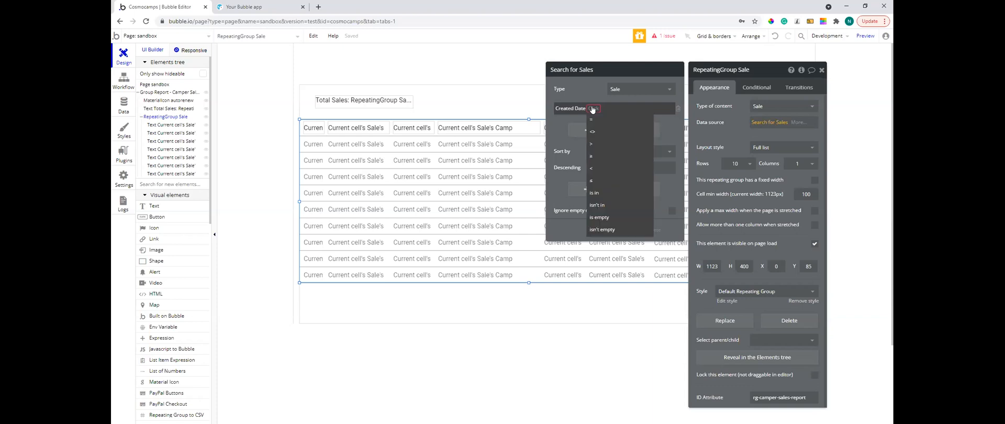
click(594, 155)
click(594, 108)
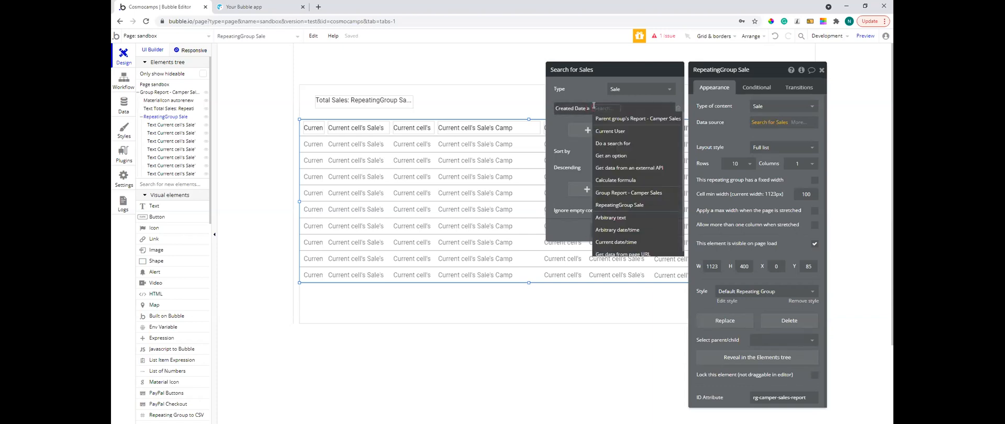
text(08/01/)
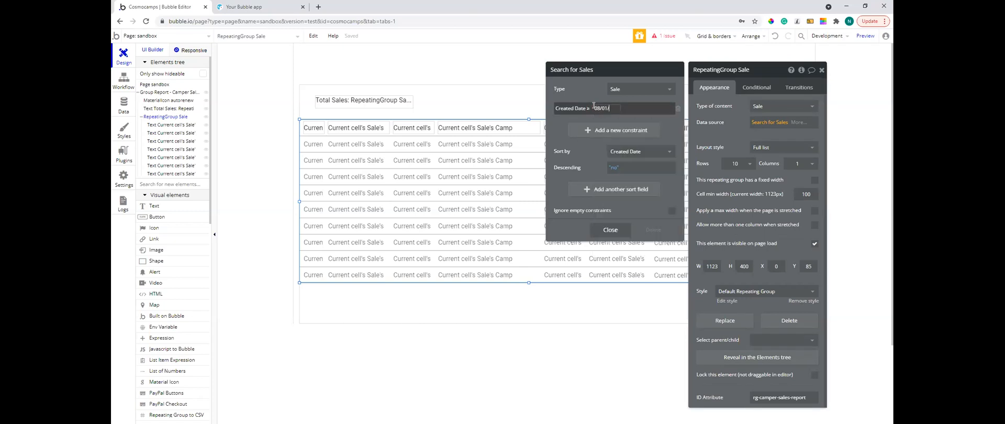
key(BackSpace)
key(BackSpace)
key(BackSpace)
key(BackSpace)
key(BackSpace)
key(BackSpace)
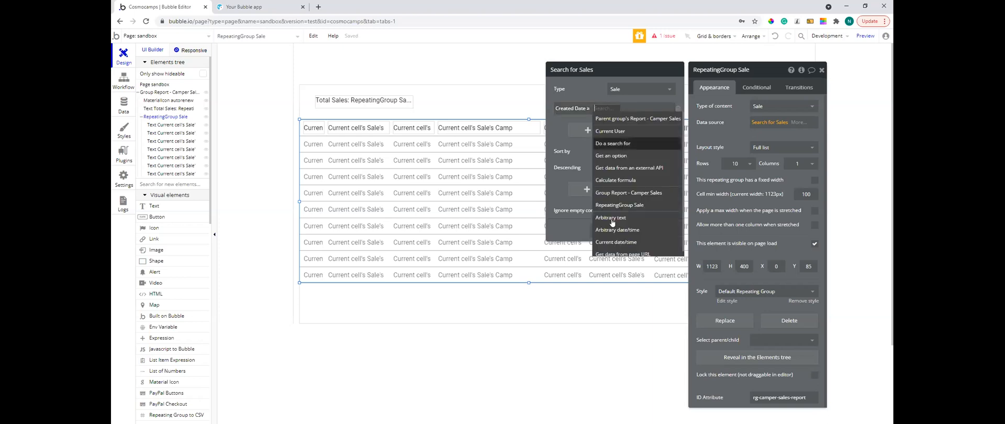
Use an arbitrary date/time of August 1, 2022 as the Created Date constraint's value
click(610, 229)
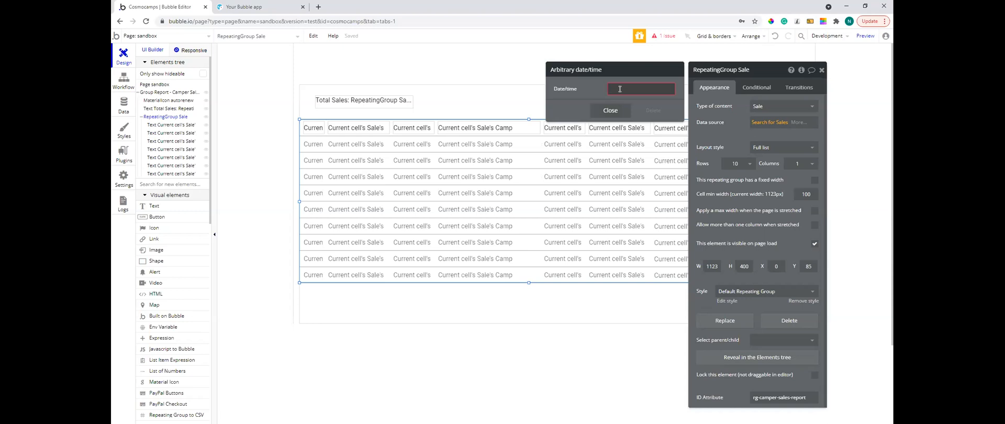
text(08/)
text(1/2022)
click(613, 111)
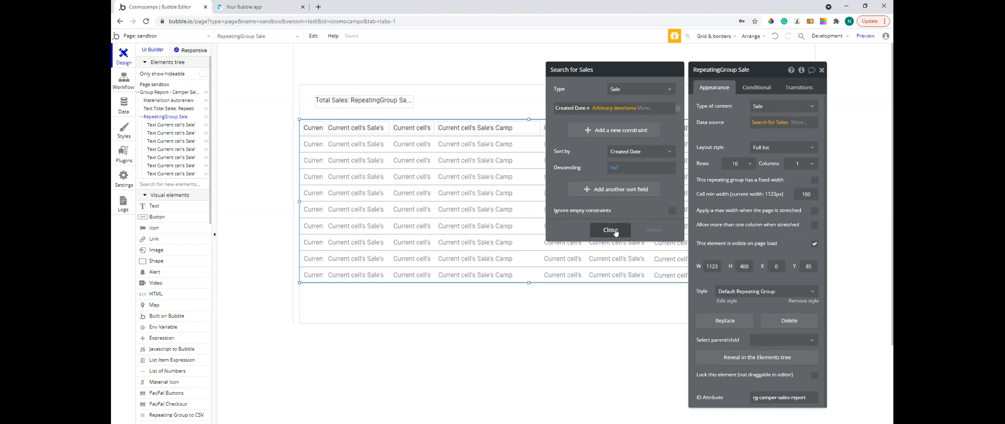
Change the year of the Created Date constraint's arbitrary date/time to 2021 and close the search settings
click(628, 109)
click(650, 89)
key(BackSpace)
text(1 2021 12:00:00 G)
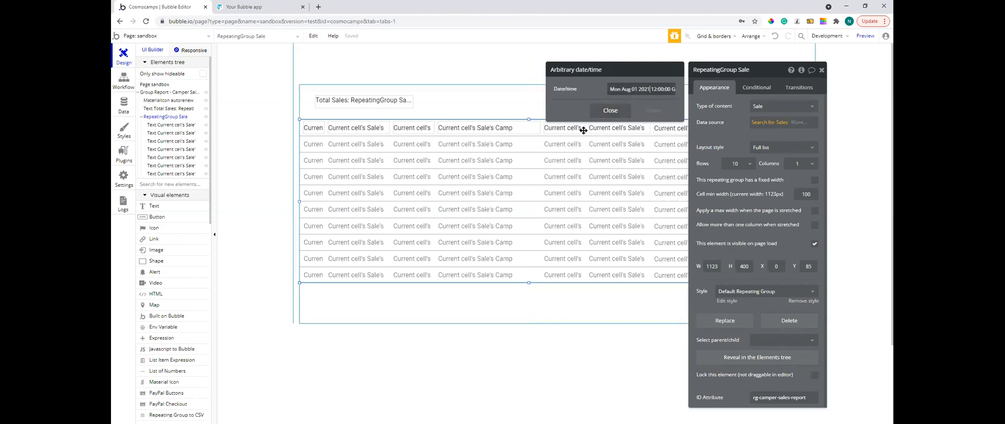
click(610, 110)
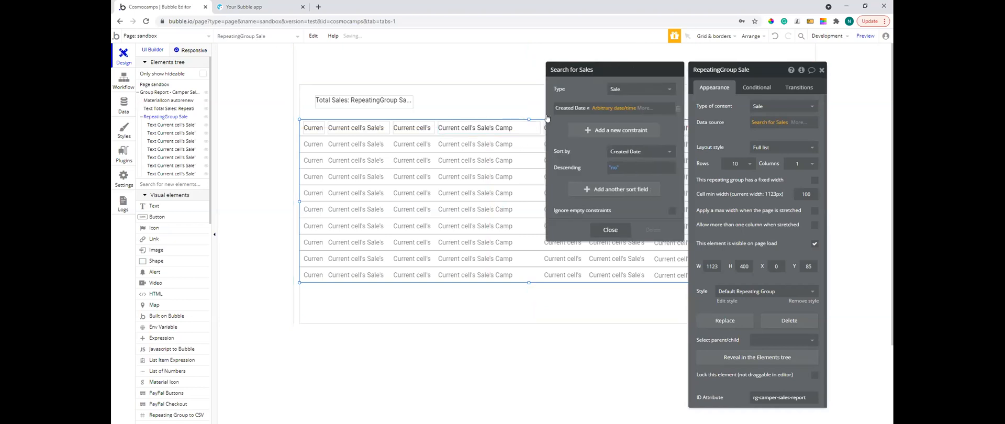
click(610, 230)
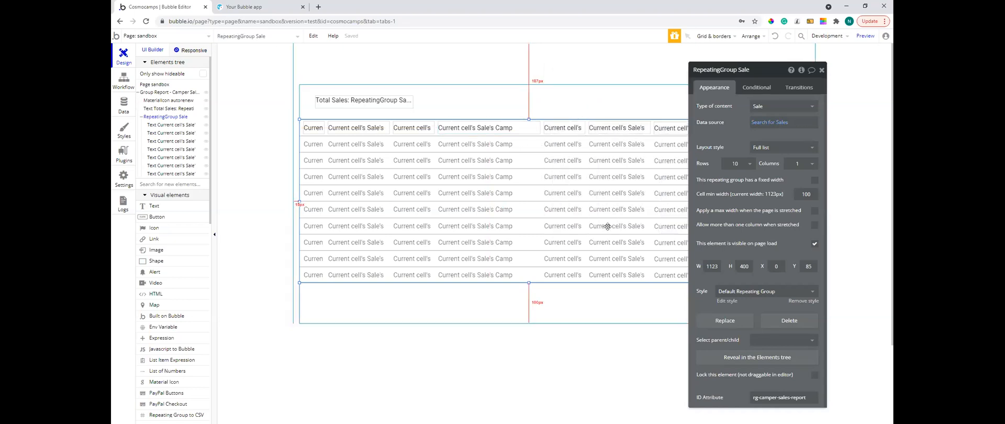
Export the filtered sales list from the sandbox preview page to CSV
click(282, 7)
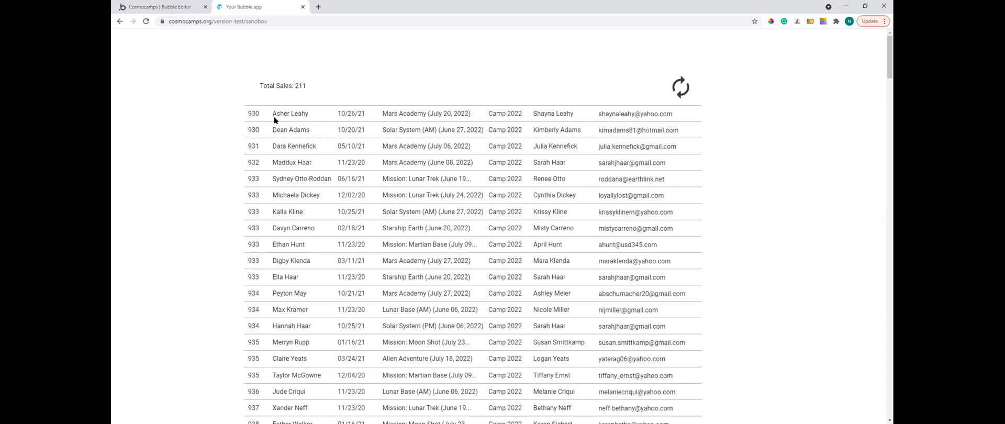
click(681, 87)
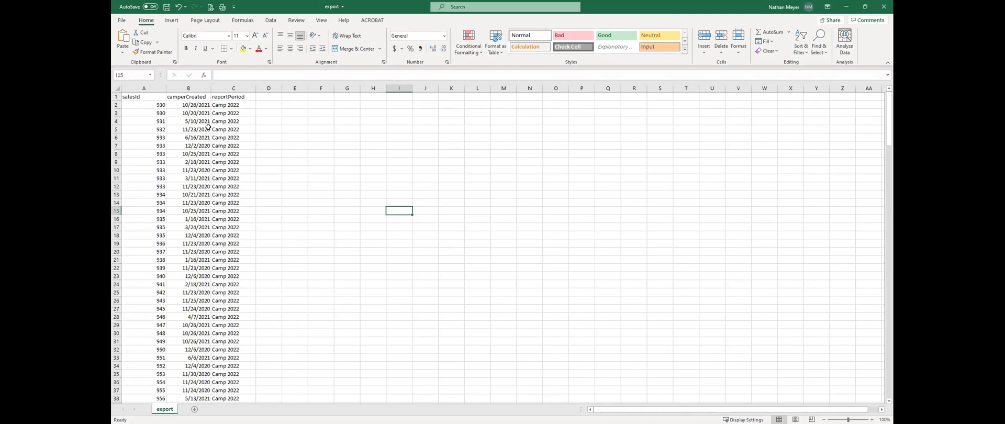
Examine the exported file's header row and its reportPeriod column in Excel
drag(134, 97, 222, 98)
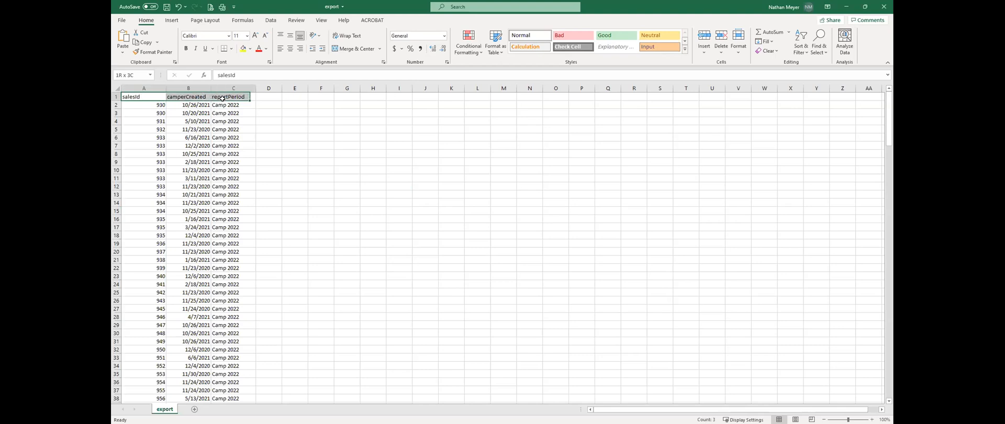
click(225, 98)
shift+click(160, 95)
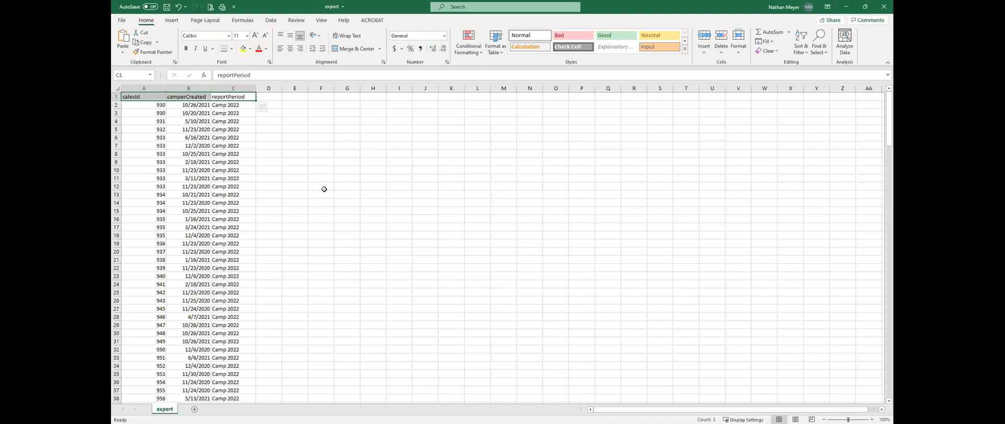
click(323, 192)
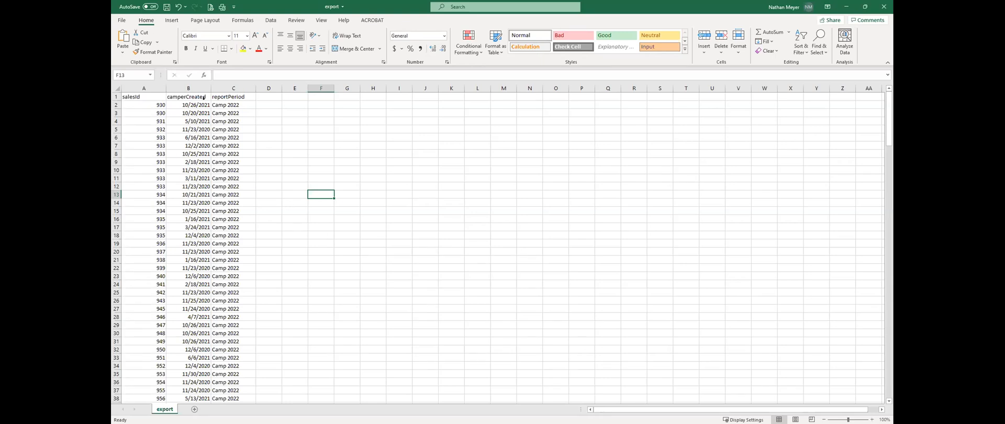
click(245, 84)
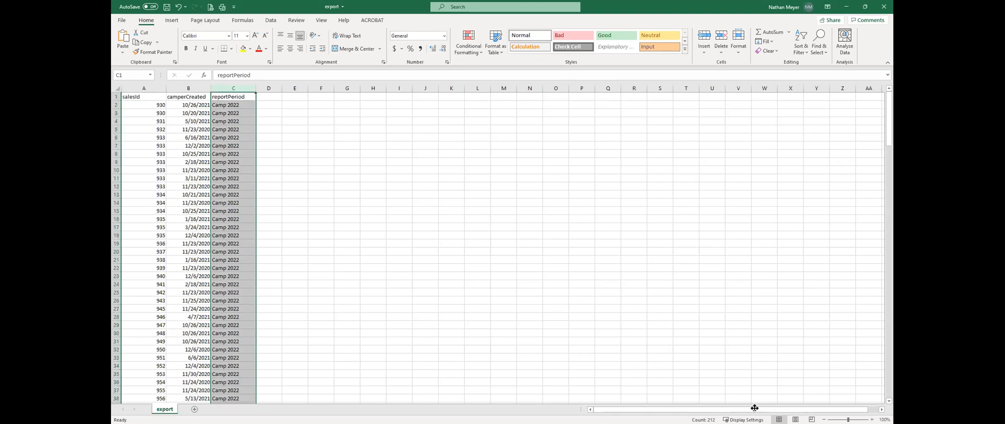
click(230, 97)
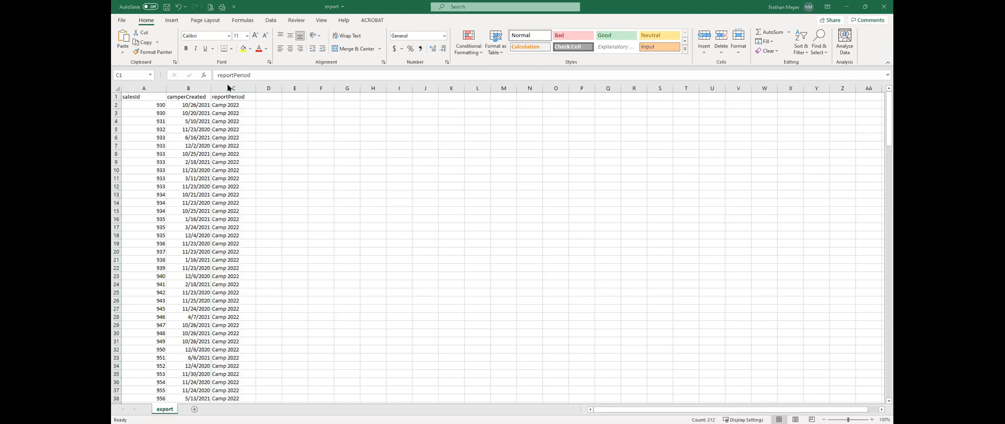
click(228, 88)
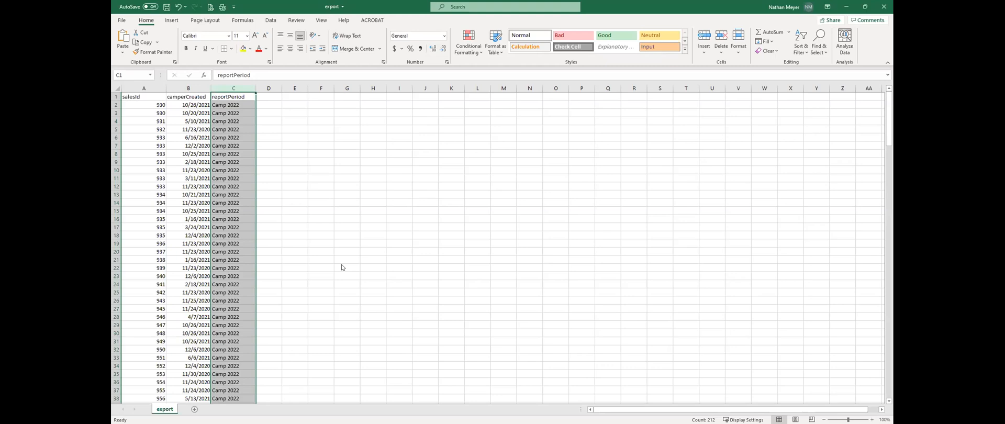
key(alt+Tab)
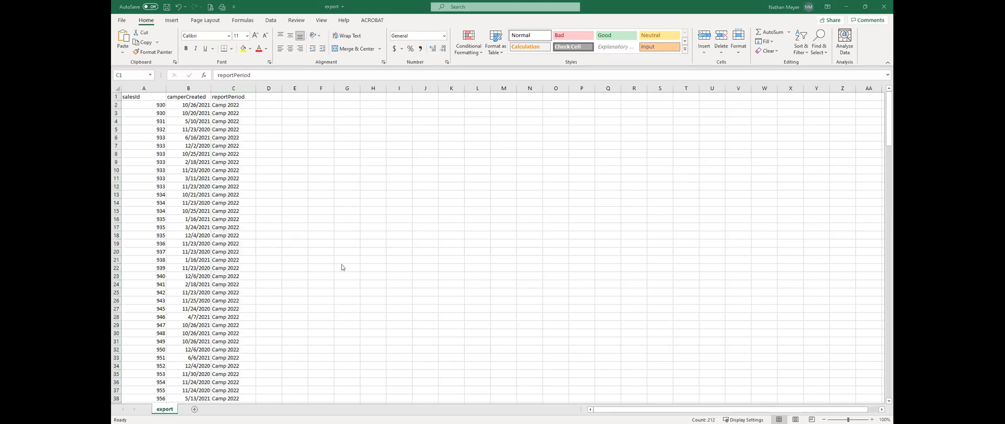
key(alt+Tab)
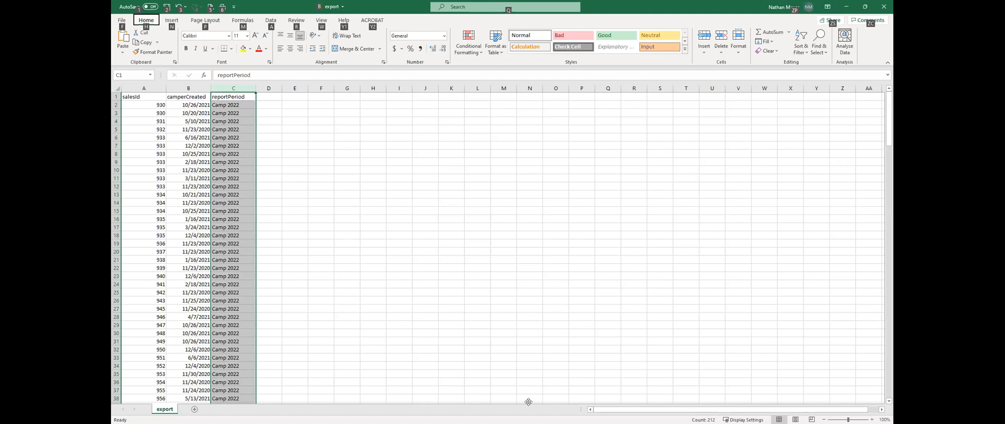
key(alt+Tab)
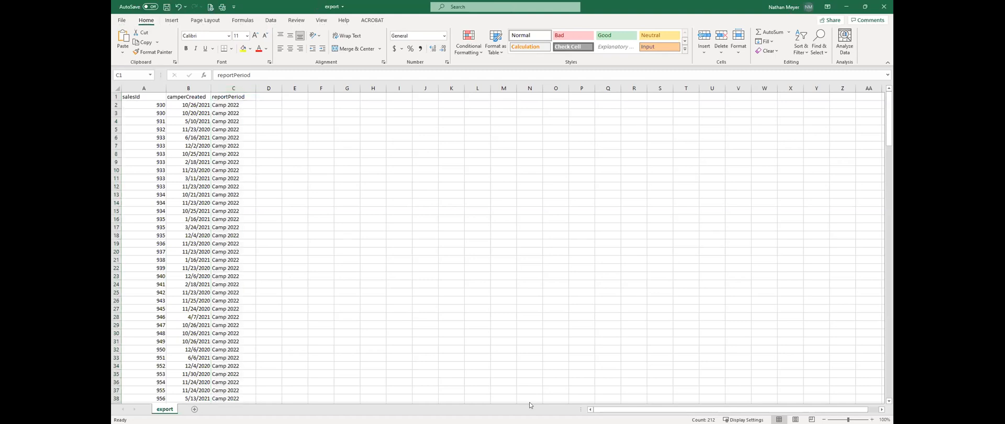